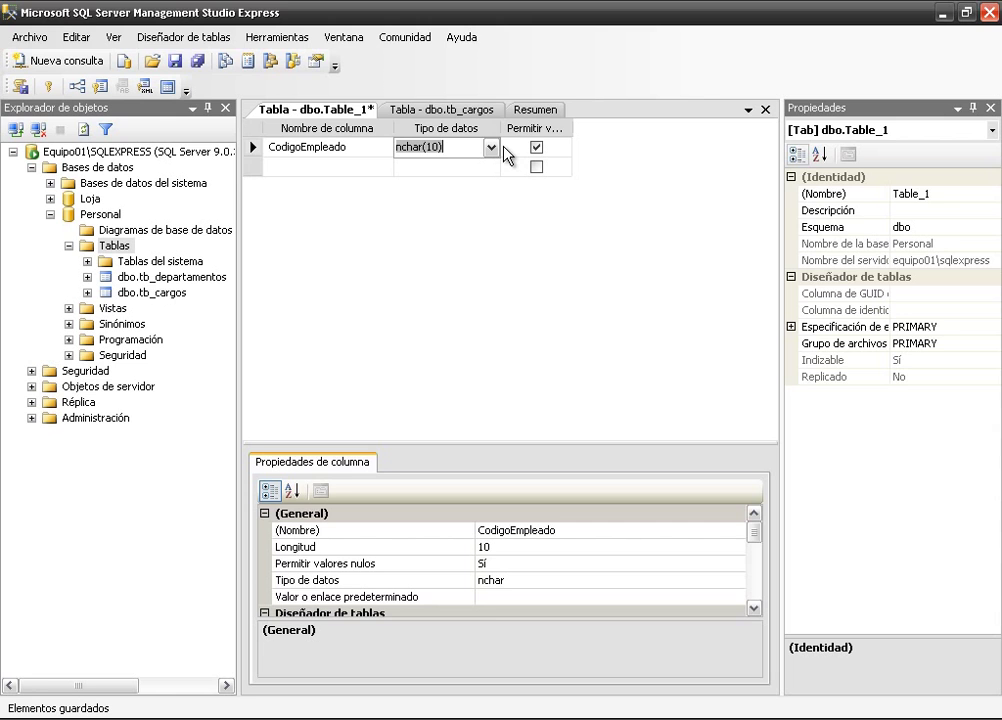
# - Disallow null values for the CodigoEmpleado column and set its data type to numeric(8, 0)
pyautogui.click(536, 147)
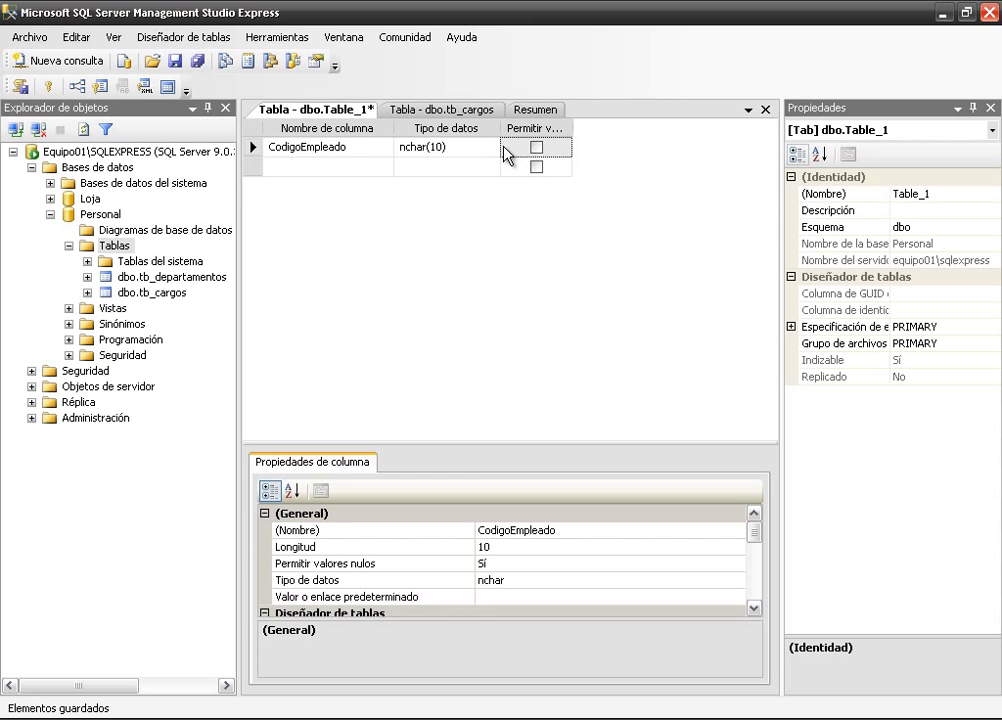
pyautogui.click(490, 147)
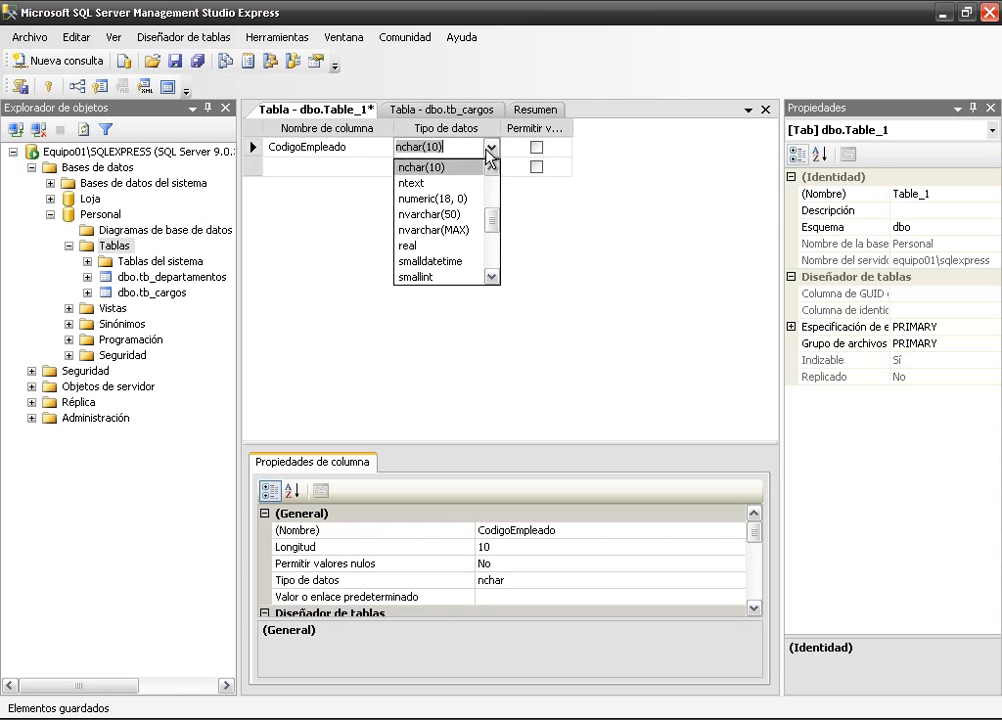
pyautogui.click(477, 199)
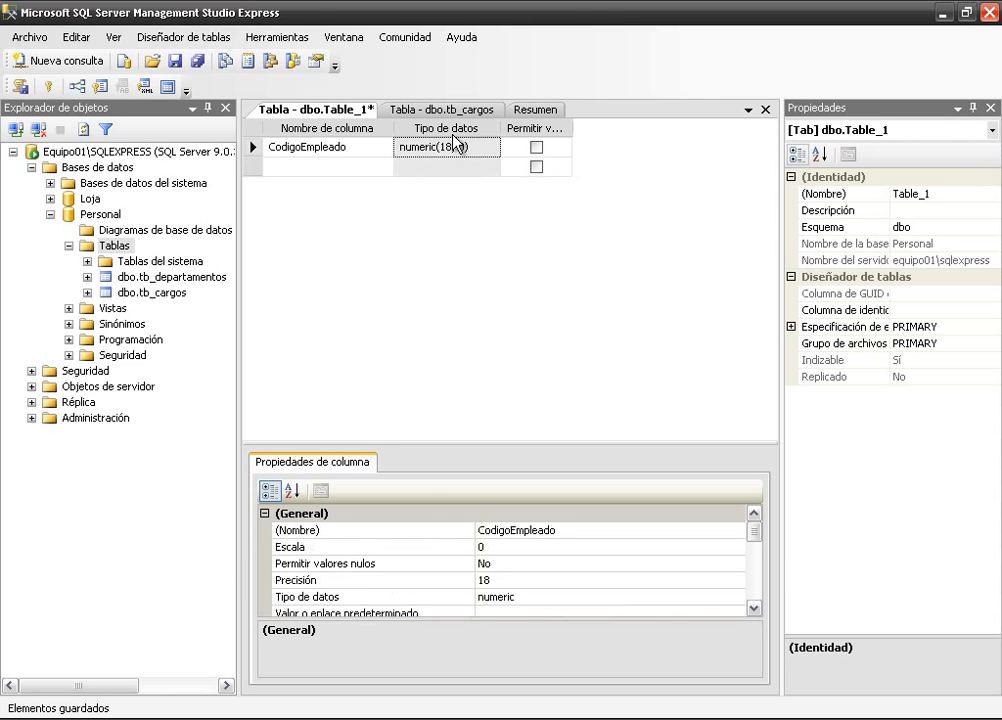
pyautogui.hotkey('shift', 'Tab')
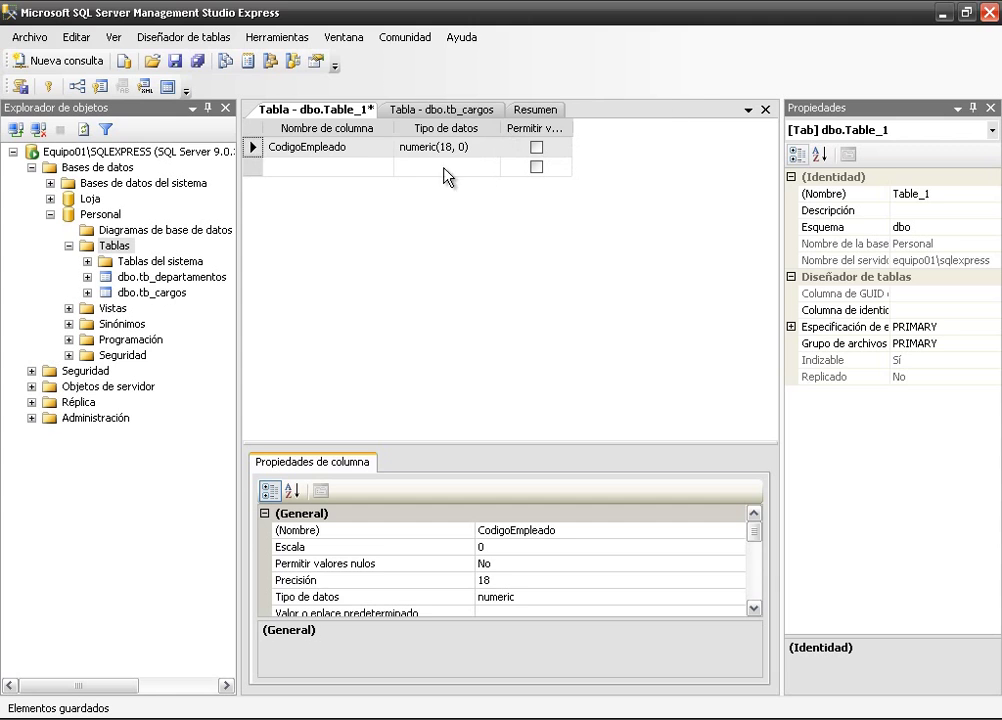
pyautogui.click(447, 148)
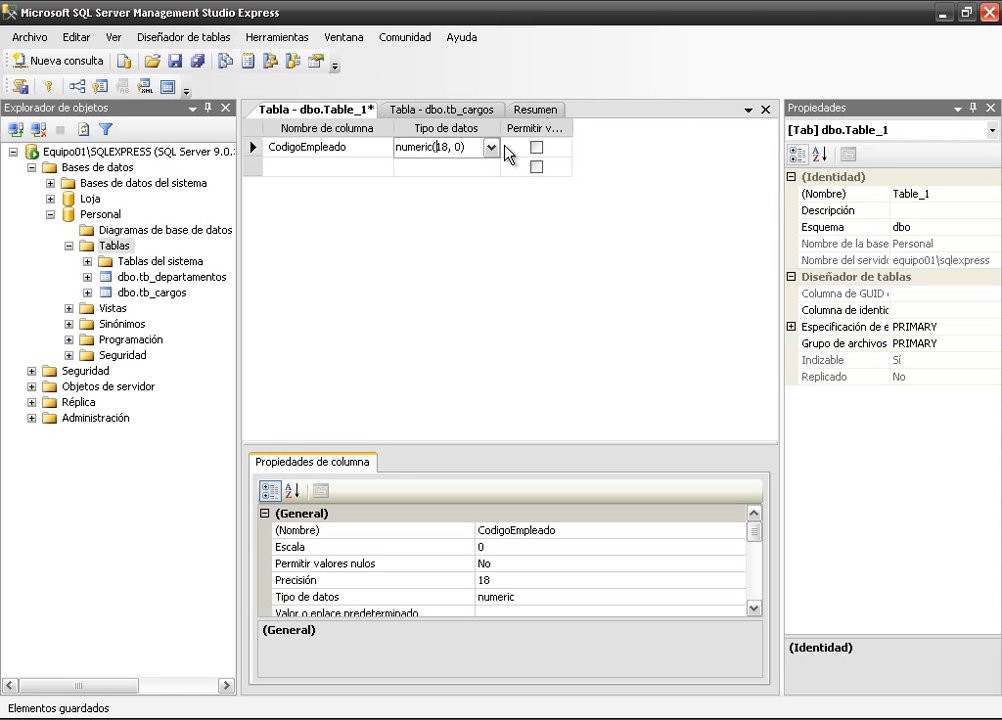
pyautogui.press('BackSpace')
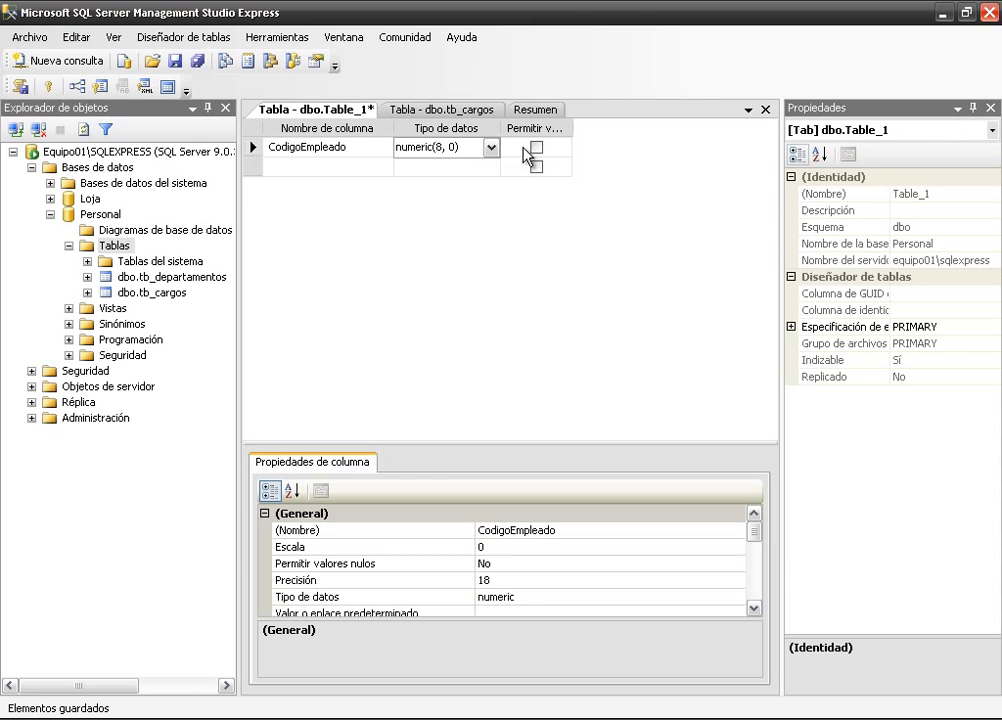
# - Make CodigoEmpleado the table's primary key and set its identity property (Identidad) to Sí
pyautogui.rightClick(255, 147)
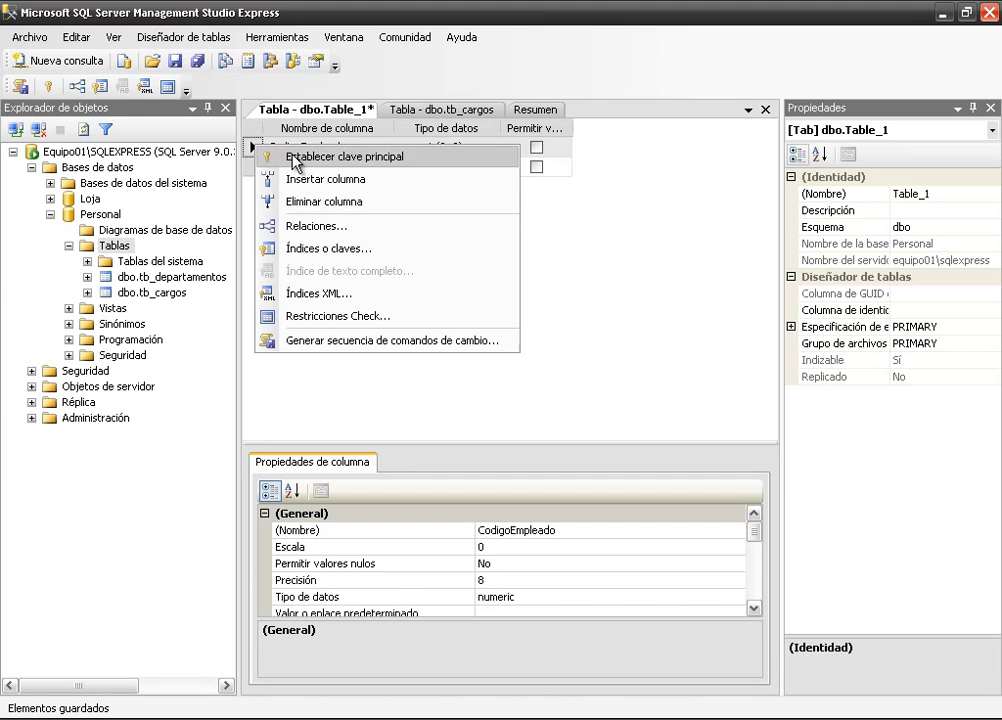
pyautogui.click(292, 156)
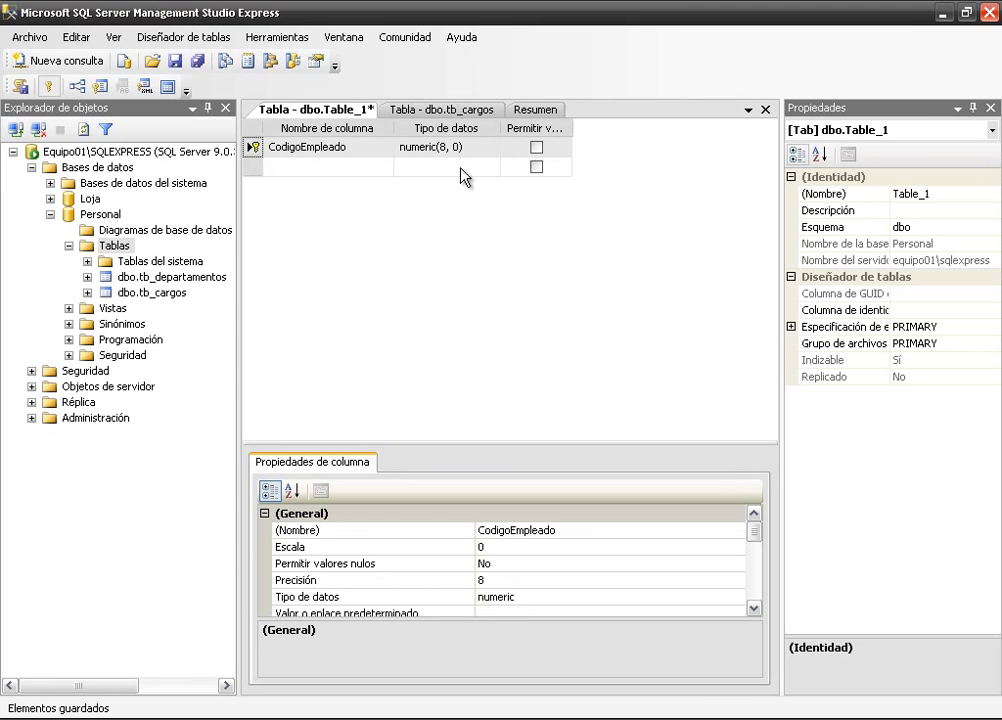
pyautogui.click(339, 151)
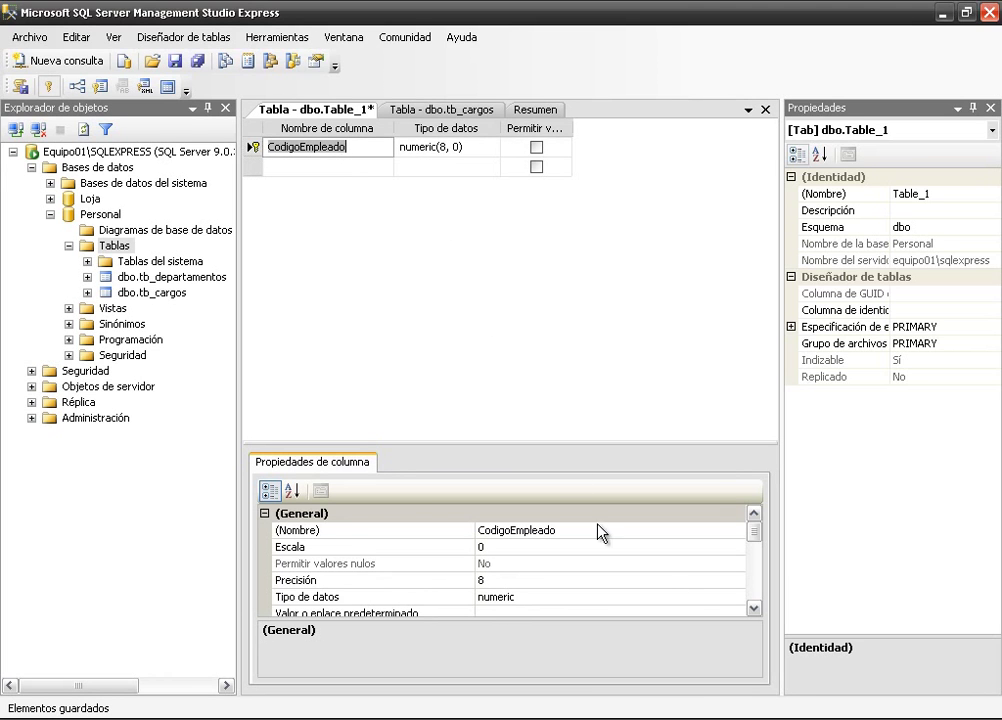
pyautogui.moveTo(753, 530); pyautogui.dragTo(754, 570)
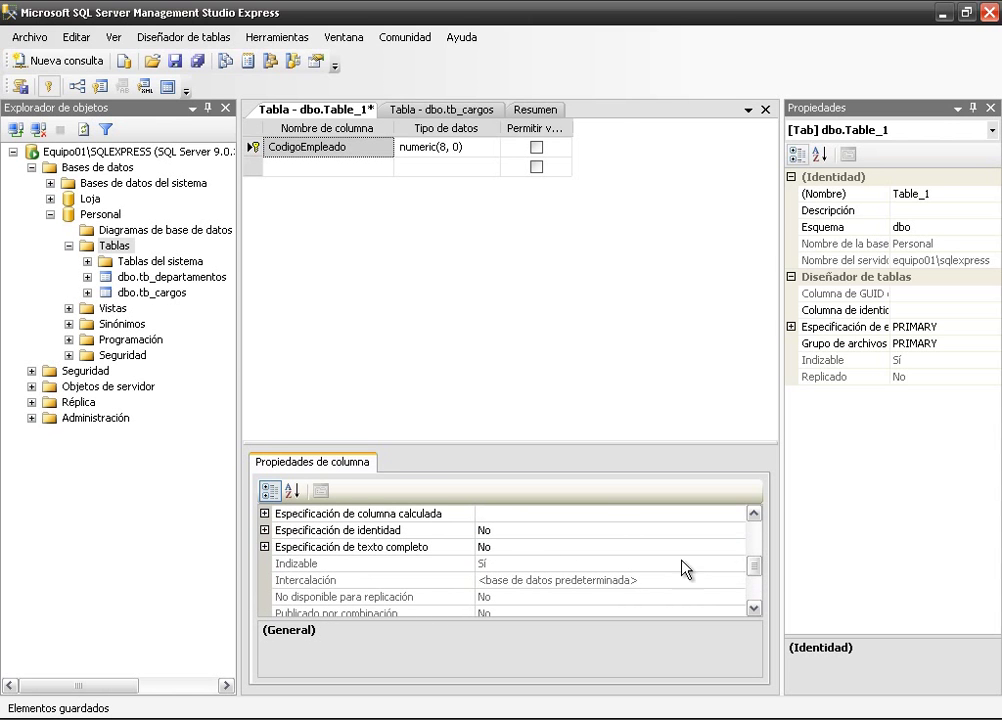
pyautogui.click(265, 530)
pyautogui.click(506, 546)
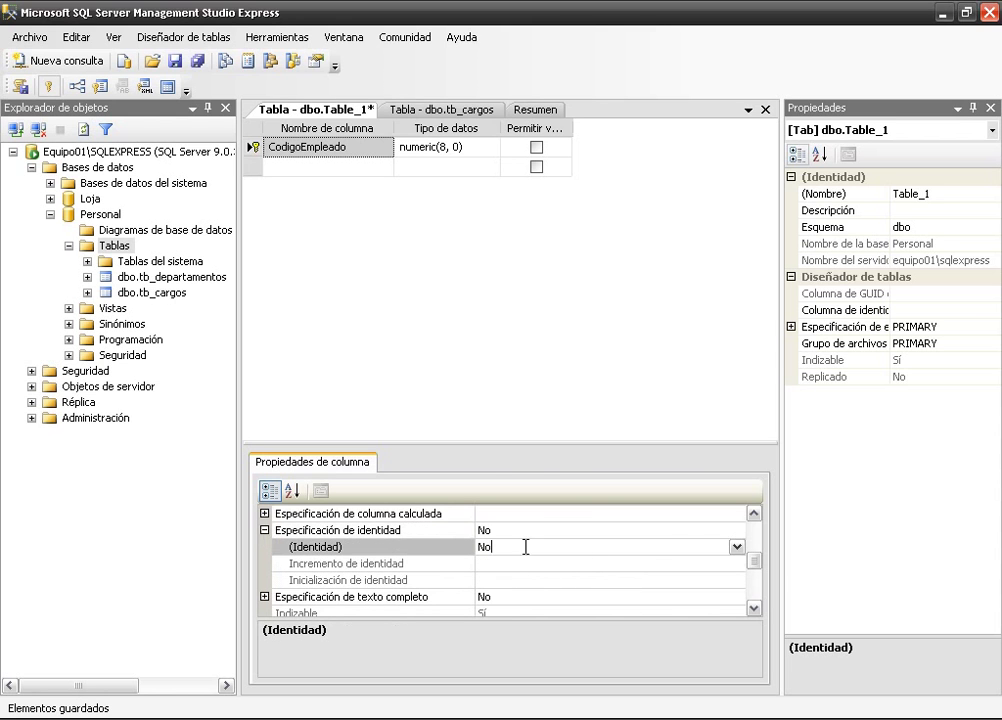
pyautogui.click(737, 548)
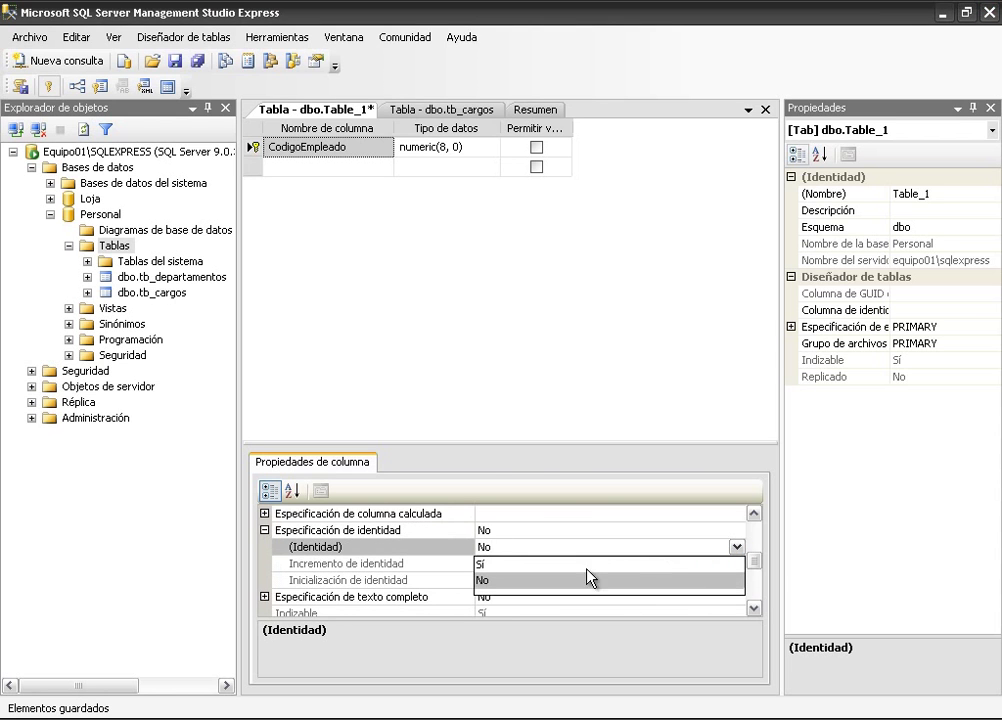
pyautogui.click(488, 565)
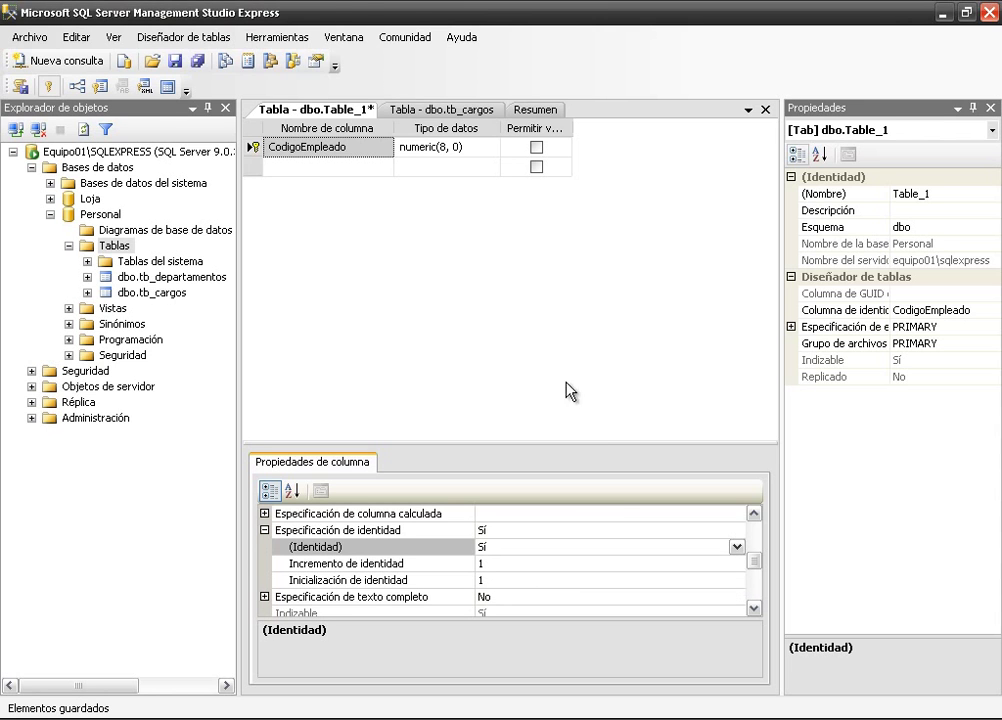
# - Add a column named NombreEmpleado with data type varbinary(50), keeping null values allowed
pyautogui.click(295, 168)
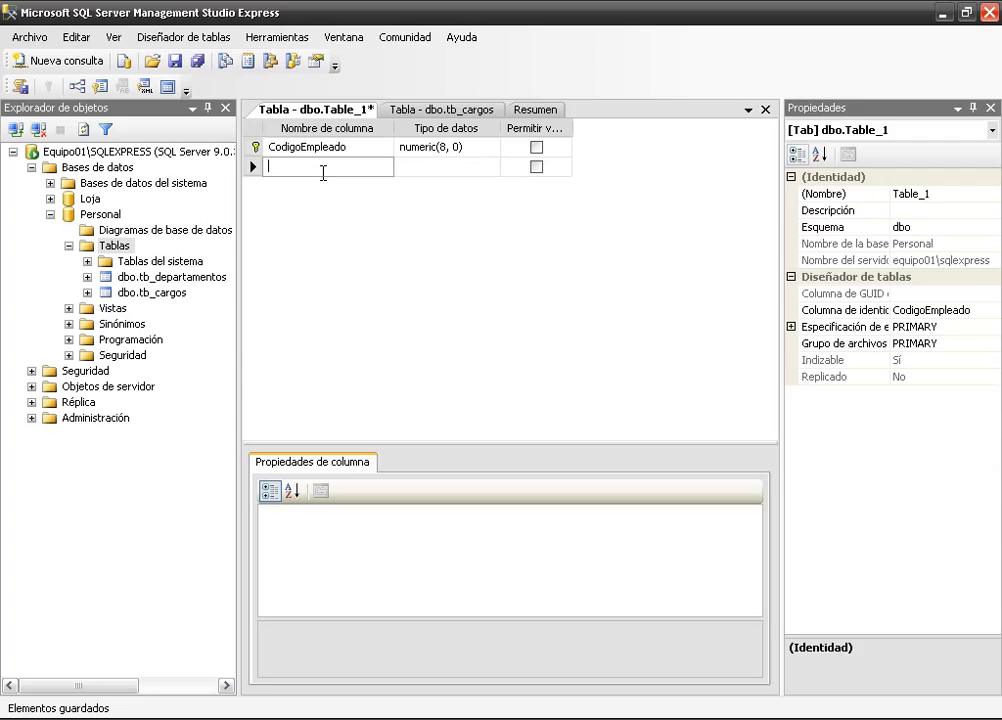
pyautogui.write('Nombre')
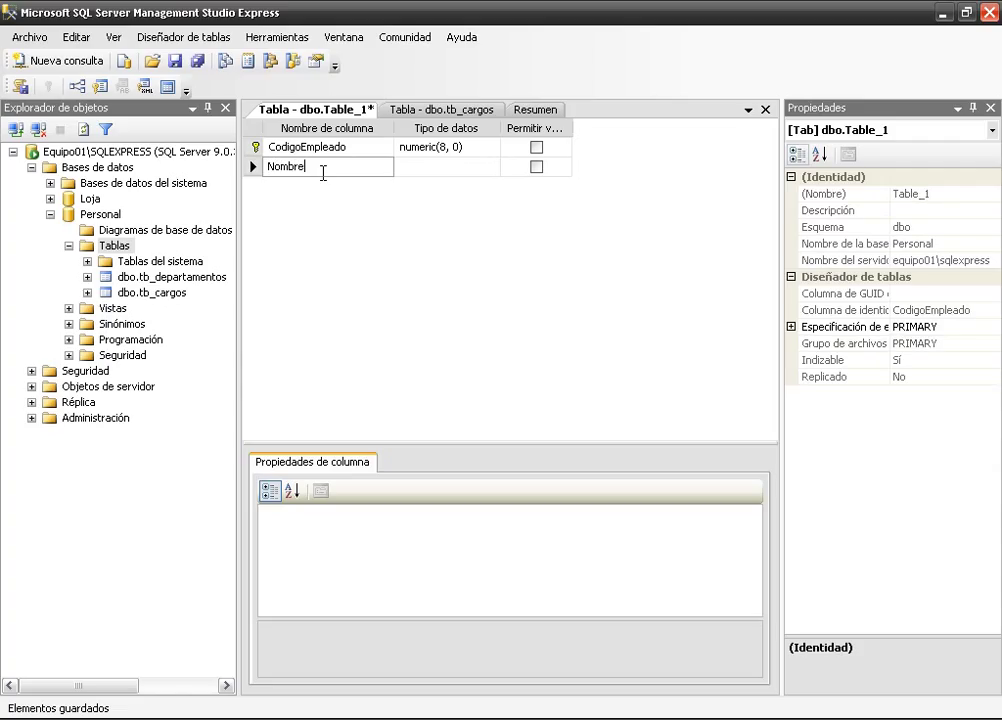
pyautogui.write('Empleado')
pyautogui.press('Tab')
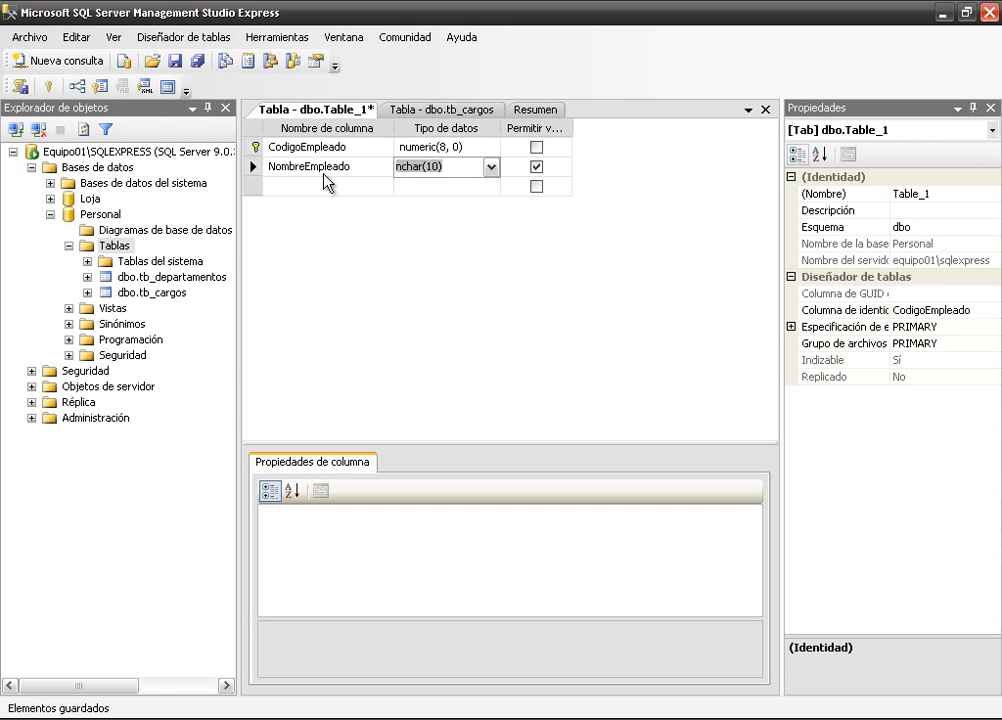
pyautogui.write('varbinary')
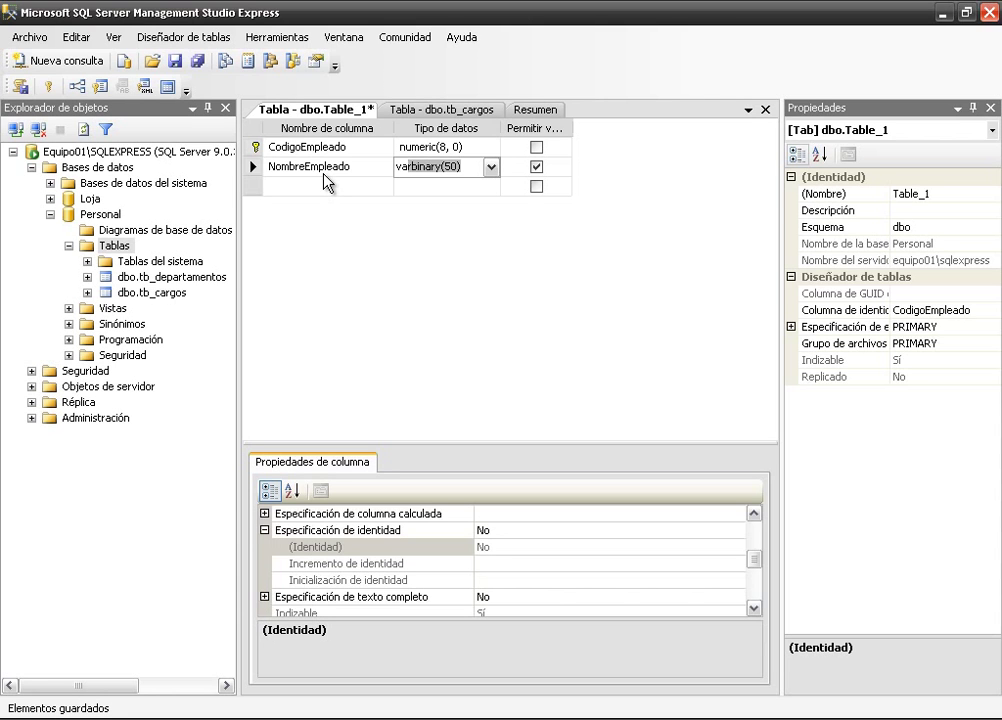
pyautogui.press('Tab')
pyautogui.press('Tab')
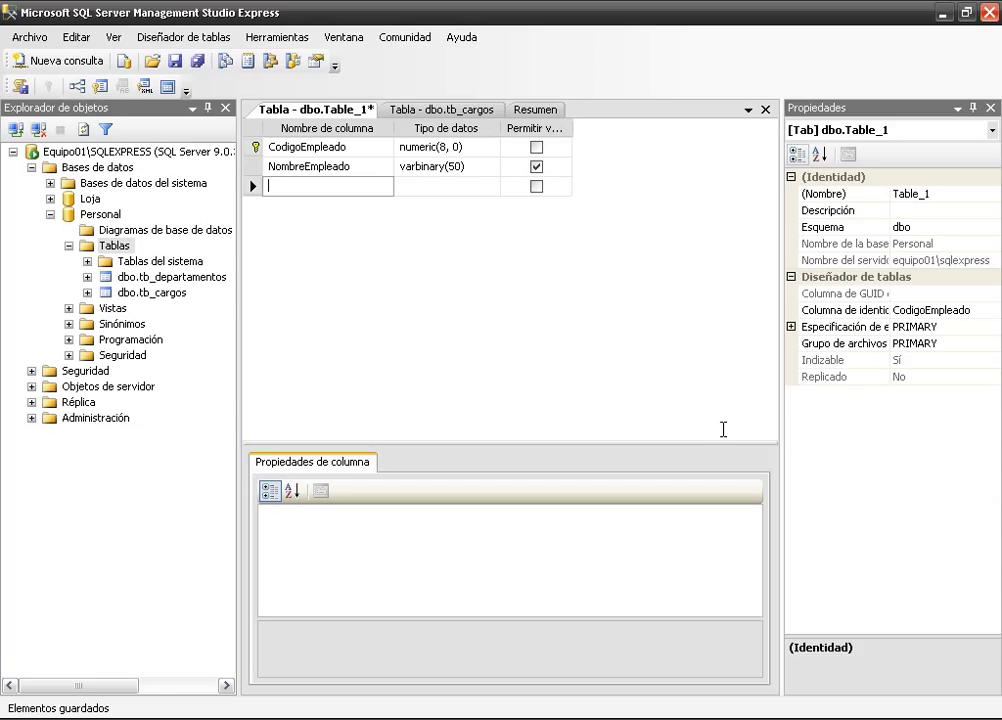
# - Add a column named Direccion with data type varchar(50), keeping null values allowed
pyautogui.write('Direccion')
pyautogui.press('Tab')
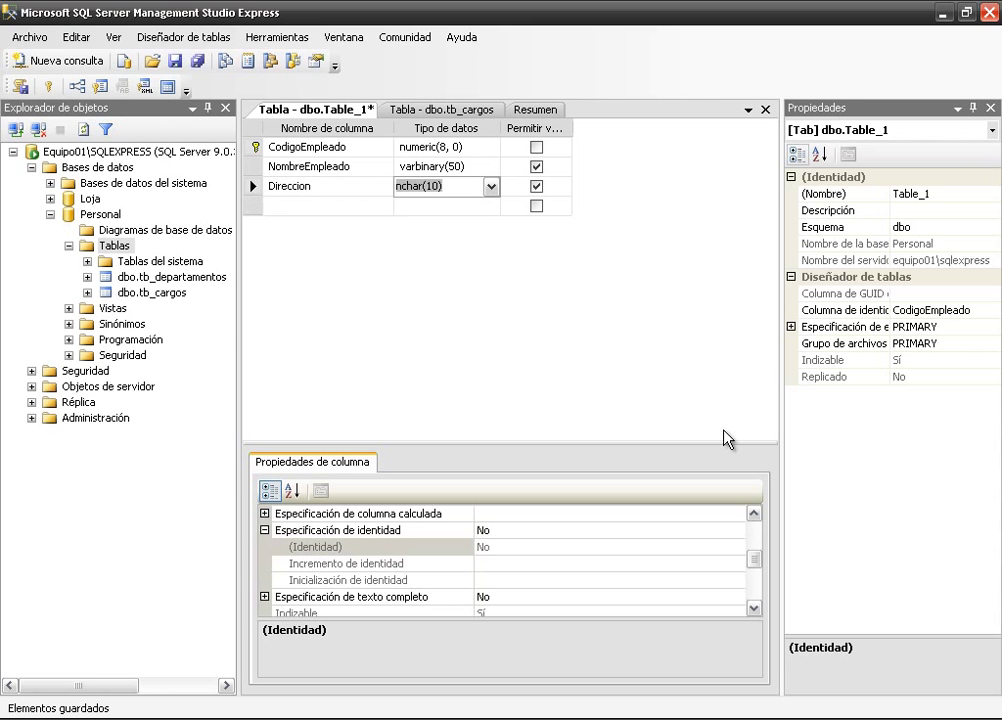
pyautogui.write('varc')
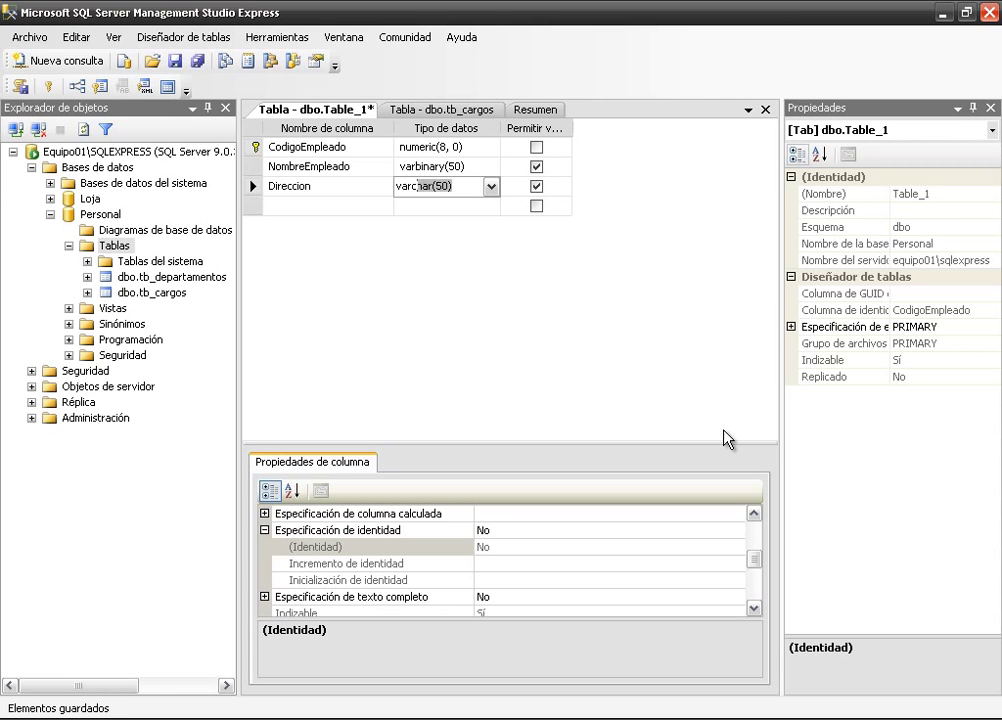
pyautogui.press('Tab')
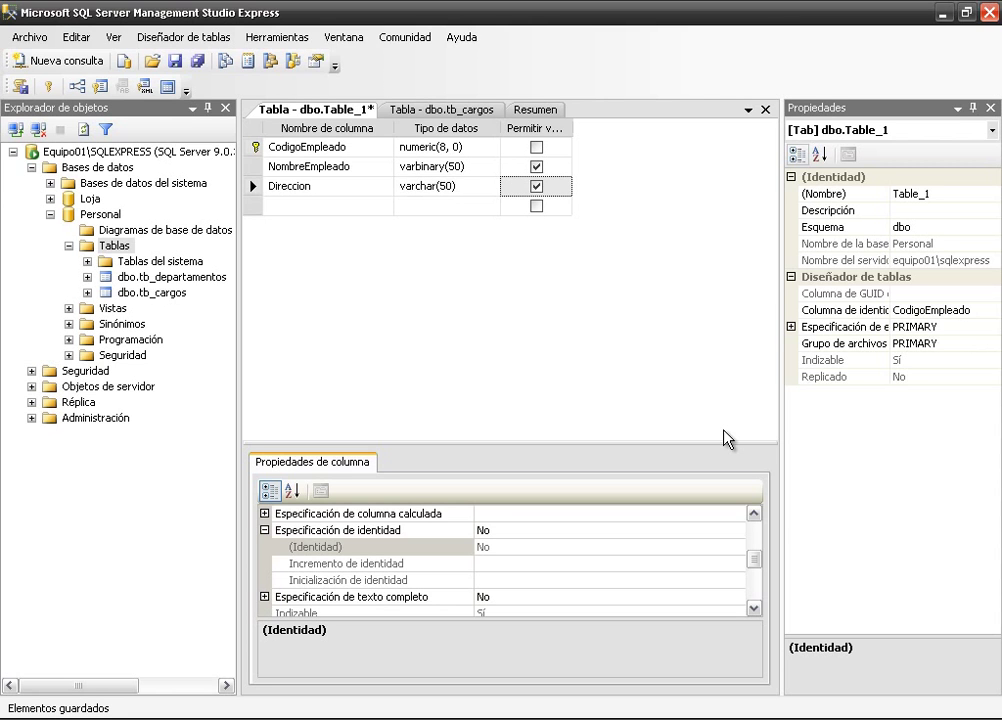
# - Change the data type of the NombreEmpleado column to varchar(50)
pyautogui.click(471, 167)
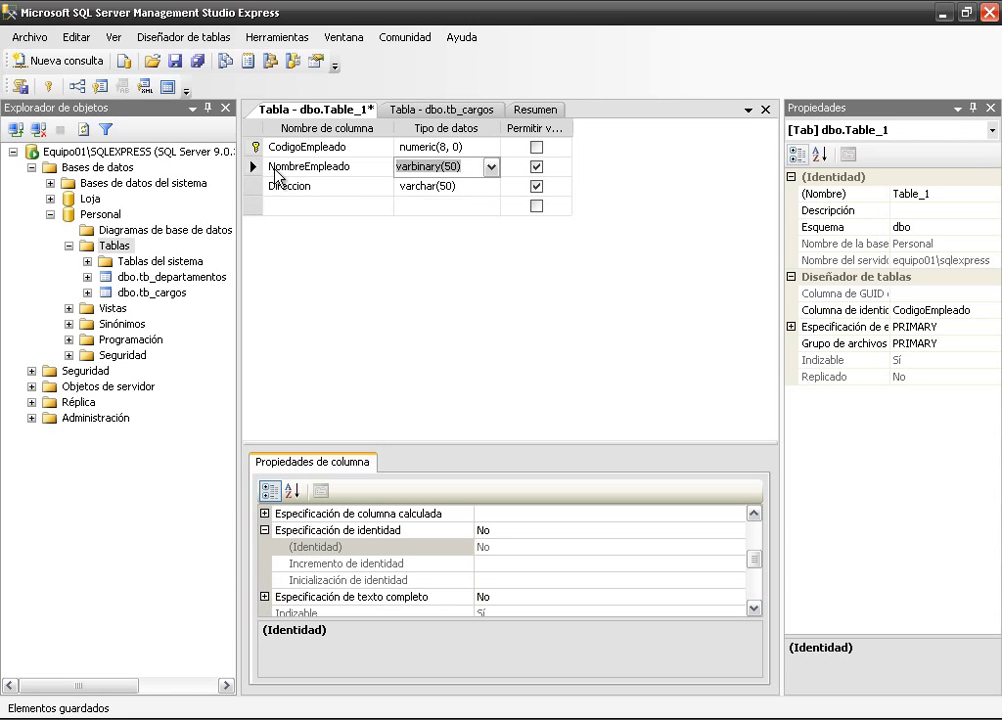
pyautogui.press('BackSpace')
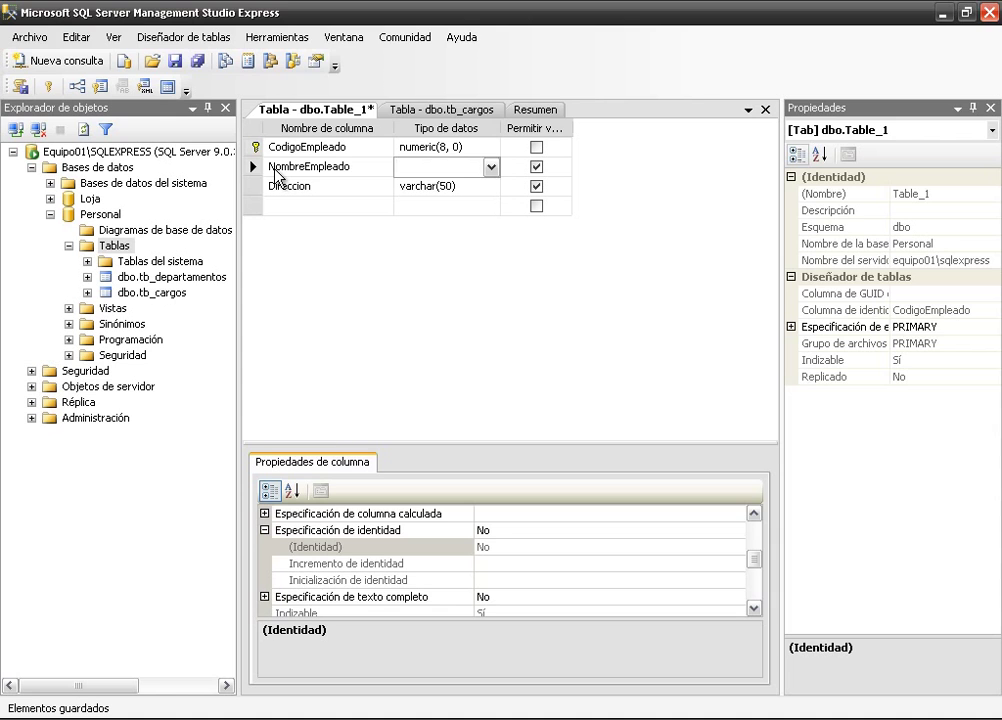
pyautogui.write('varchar(50')
pyautogui.press('Tab')
pyautogui.press('Tab')
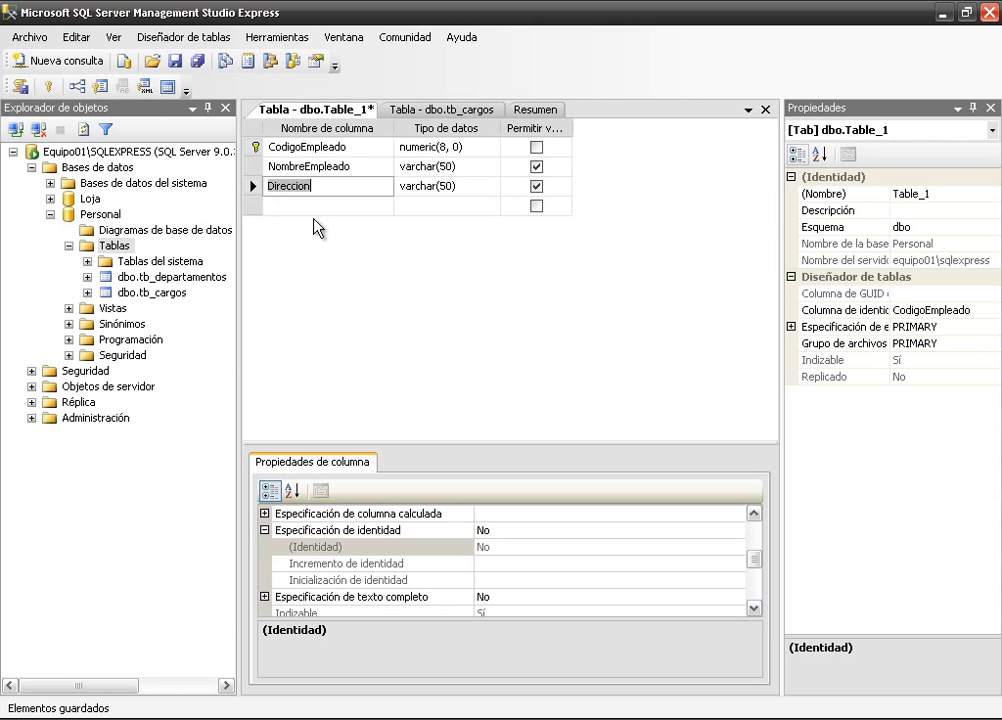
# - Add a column named Telefono with data type varchar(50), keeping null values allowed
pyautogui.click(315, 205)
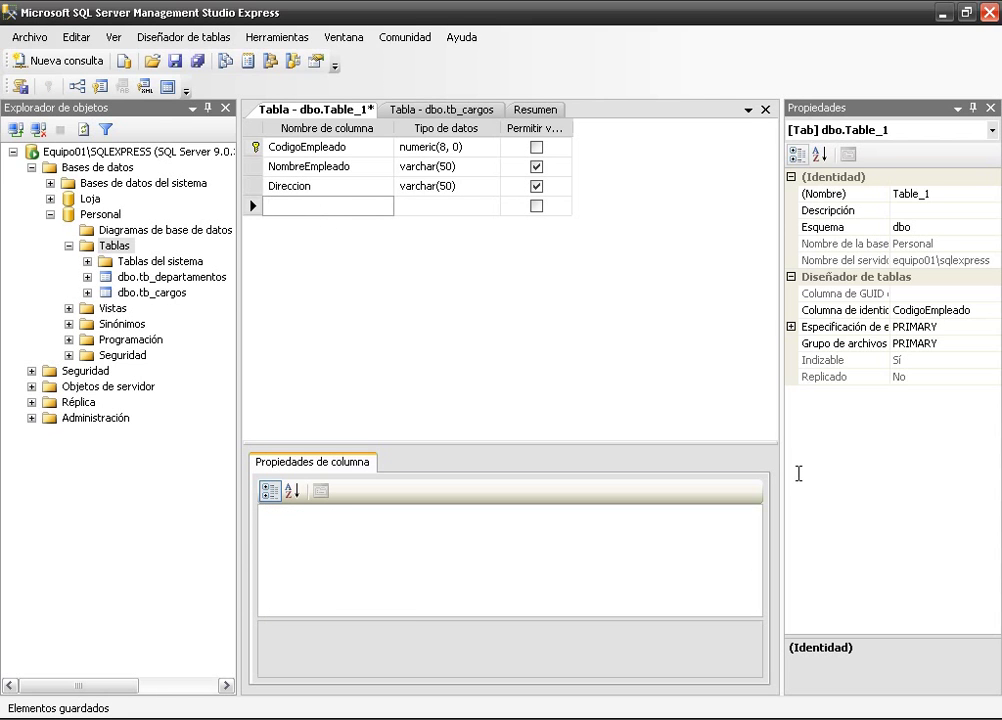
pyautogui.write('Te')
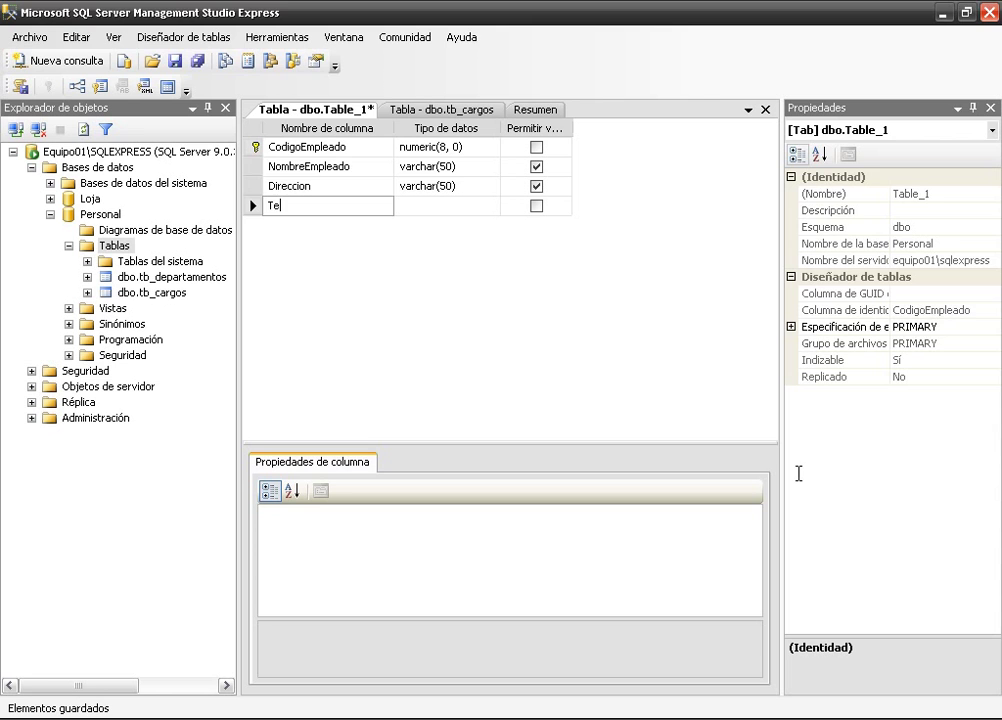
pyautogui.write('lefono')
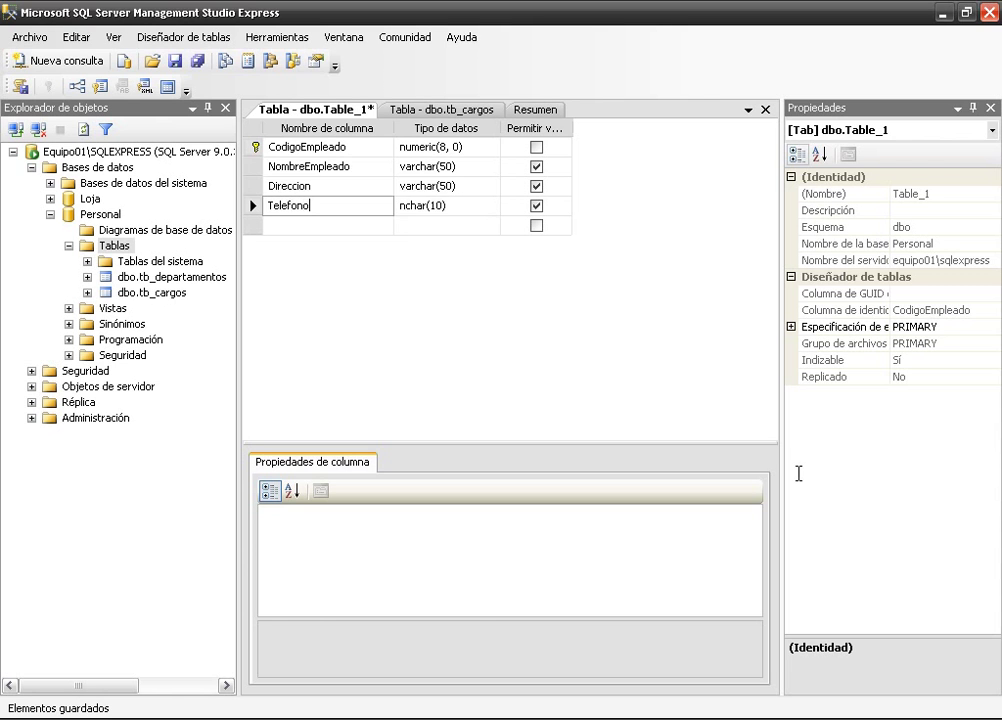
pyautogui.press('Tab')
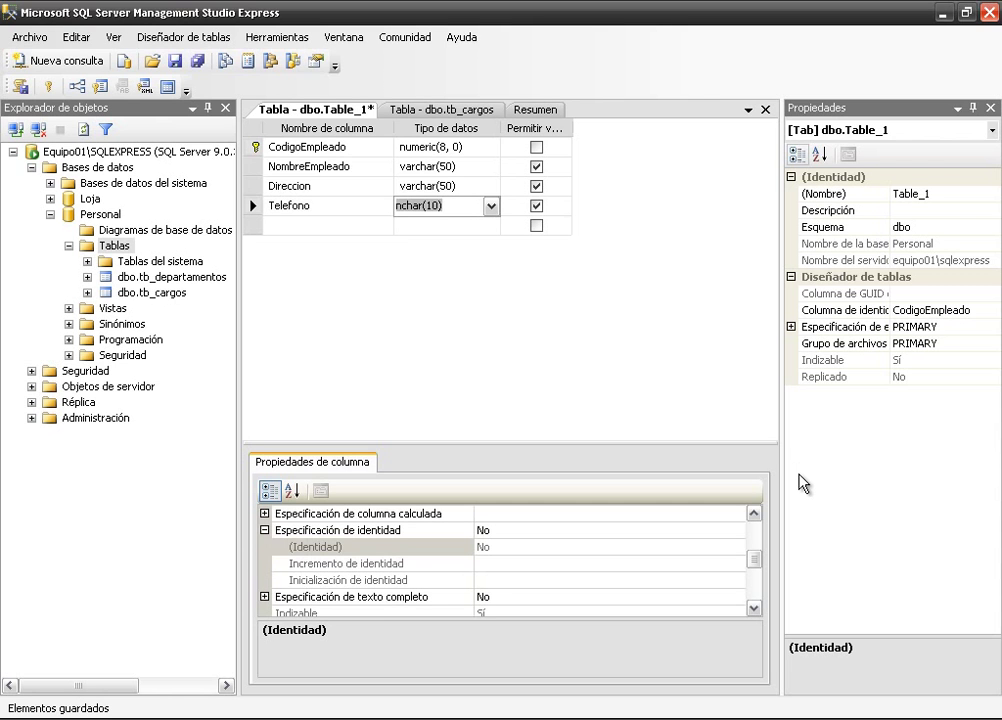
pyautogui.write('varc')
pyautogui.press('Tab')
pyautogui.press('Tab')
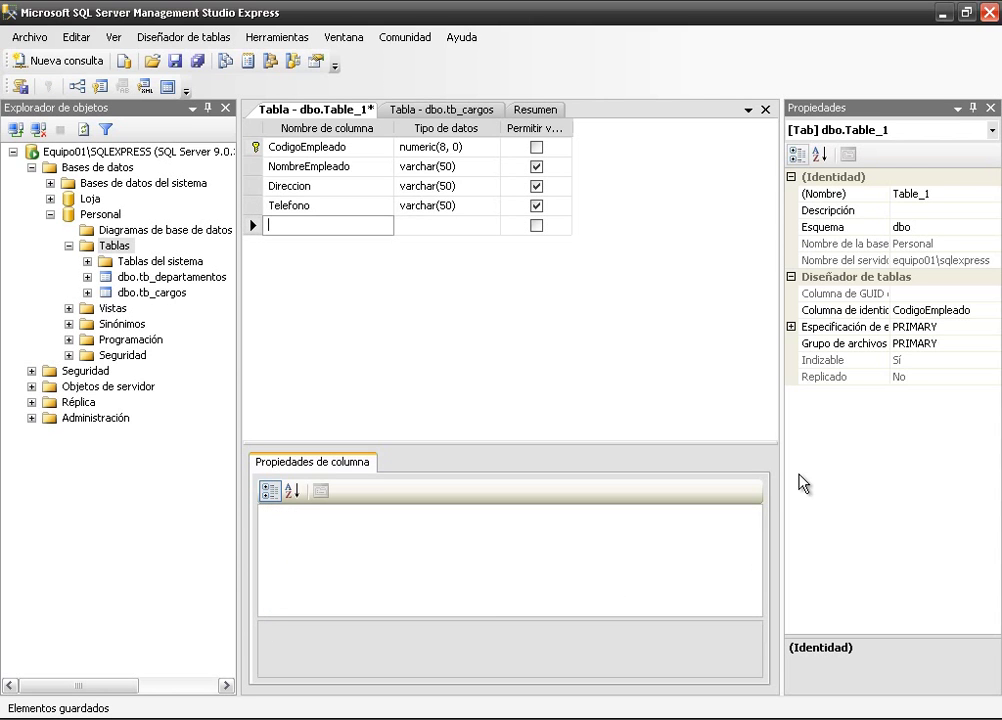
# - Add a column named Celular with data type varchar(50), keeping null values allowed
pyautogui.write('Celular')
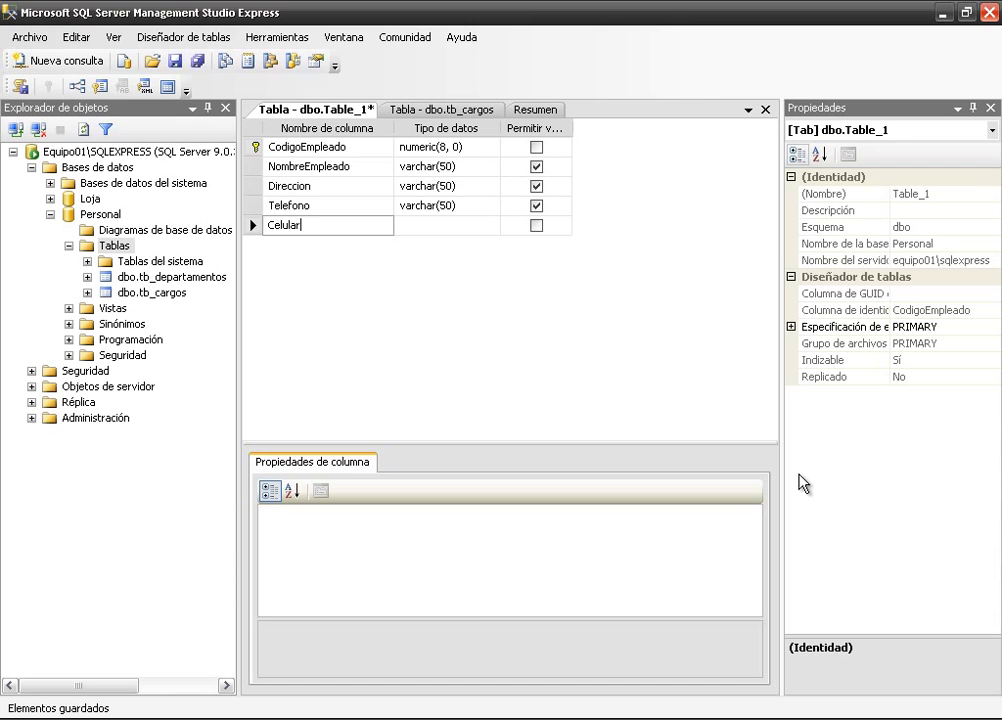
pyautogui.press('Tab')
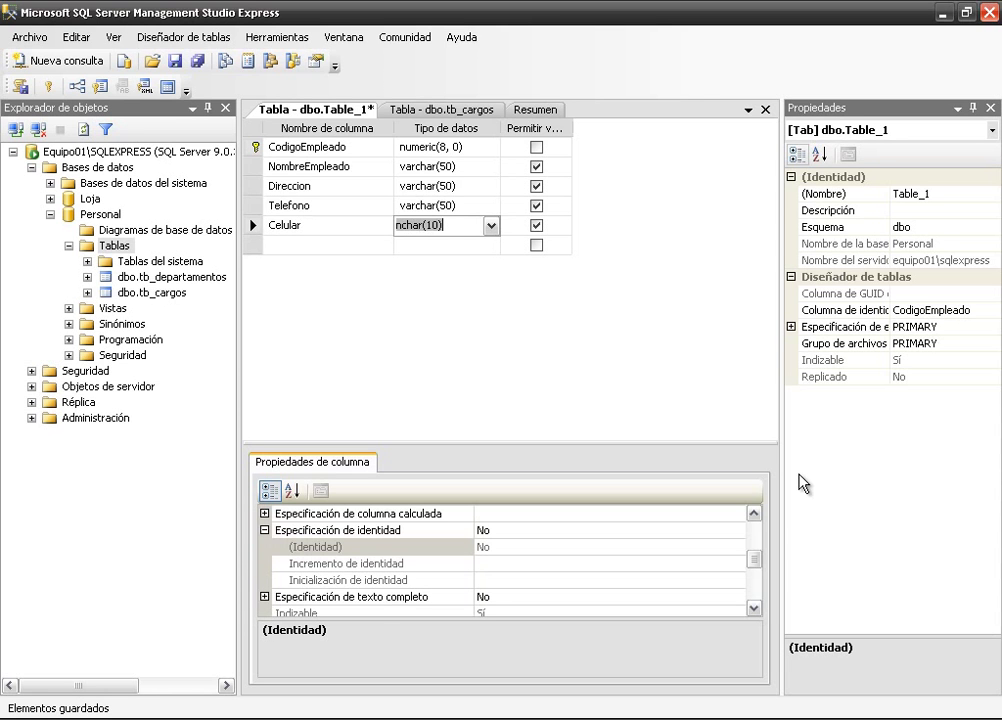
pyautogui.write('varc')
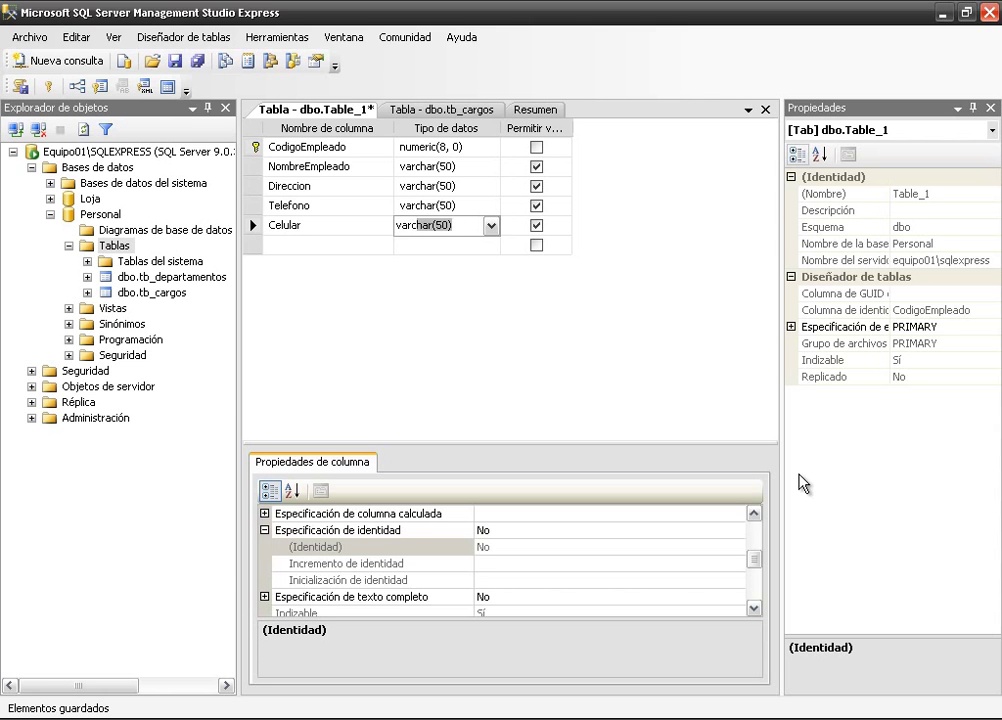
pyautogui.press('Tab')
pyautogui.press('Tab')
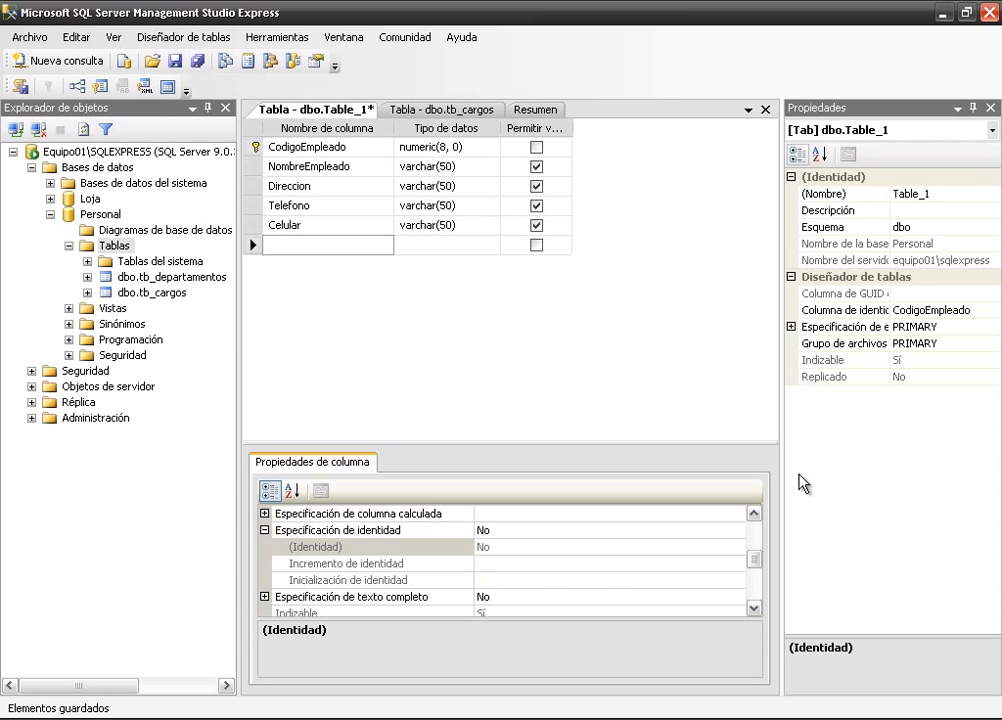
# - Add a column named Correo with data type varchar(50), keeping null values allowed
pyautogui.write('Correo')
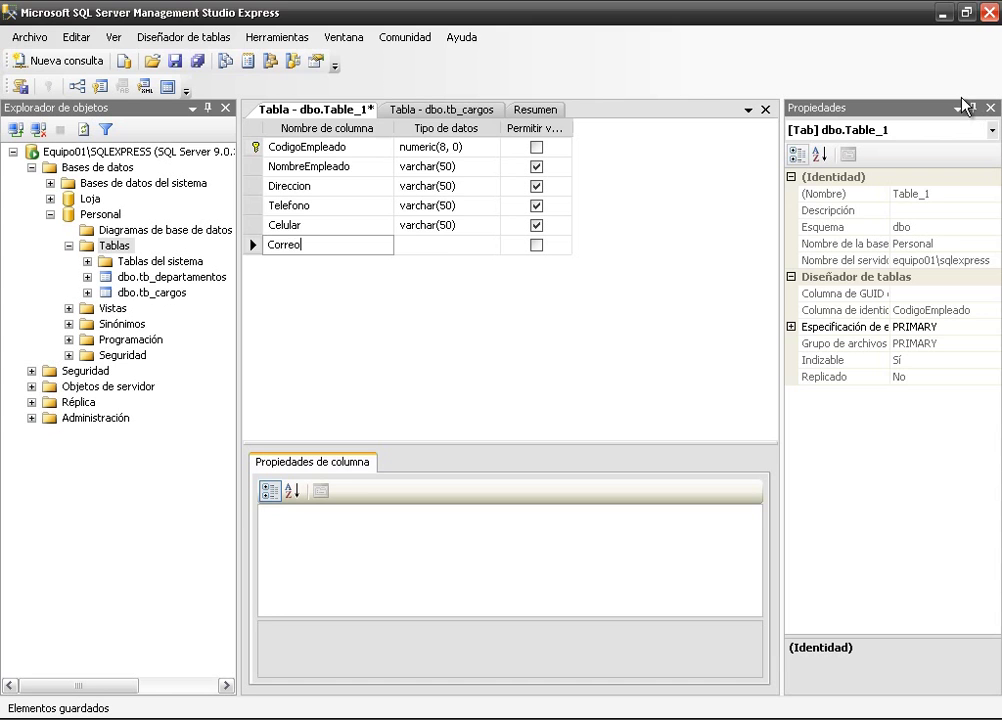
pyautogui.press('Tab')
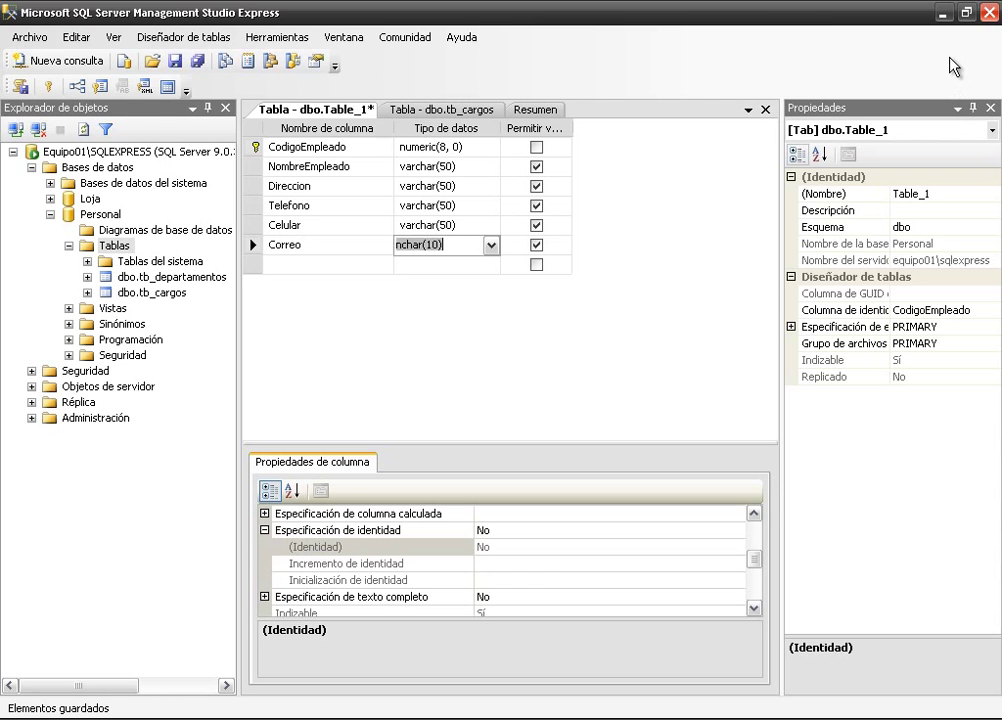
pyautogui.write('Varc')
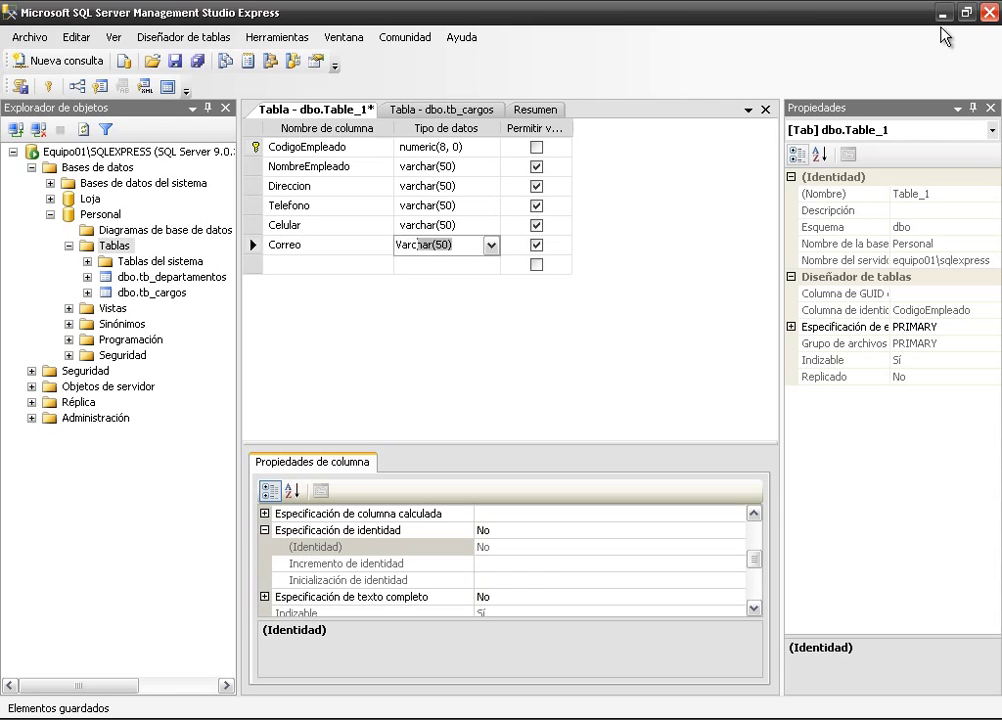
pyautogui.press('Tab')
pyautogui.press('Tab')
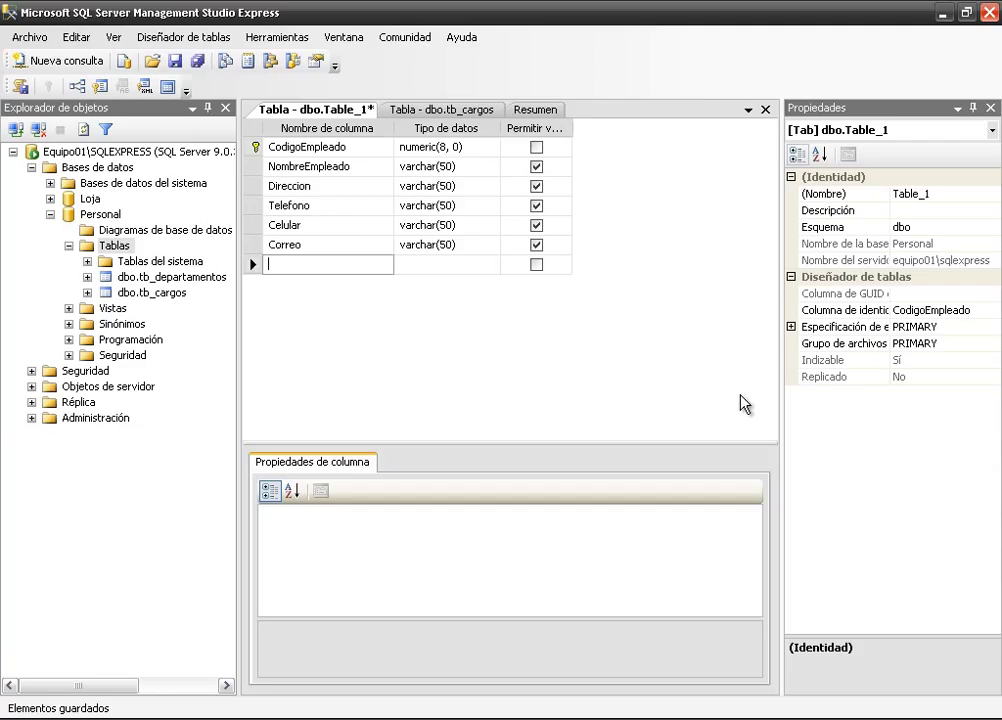
# - Add a column named FechaIngeso with data type smalldatetime, keeping null values allowed
pyautogui.write('Fe')
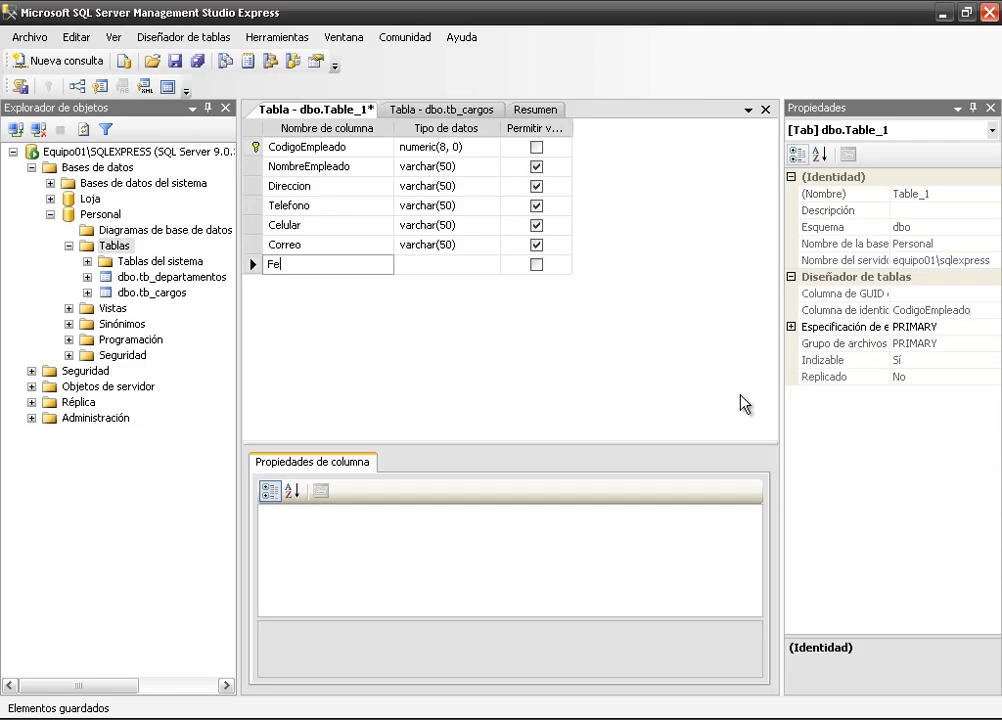
pyautogui.write('chaIngeso')
pyautogui.press('Tab')
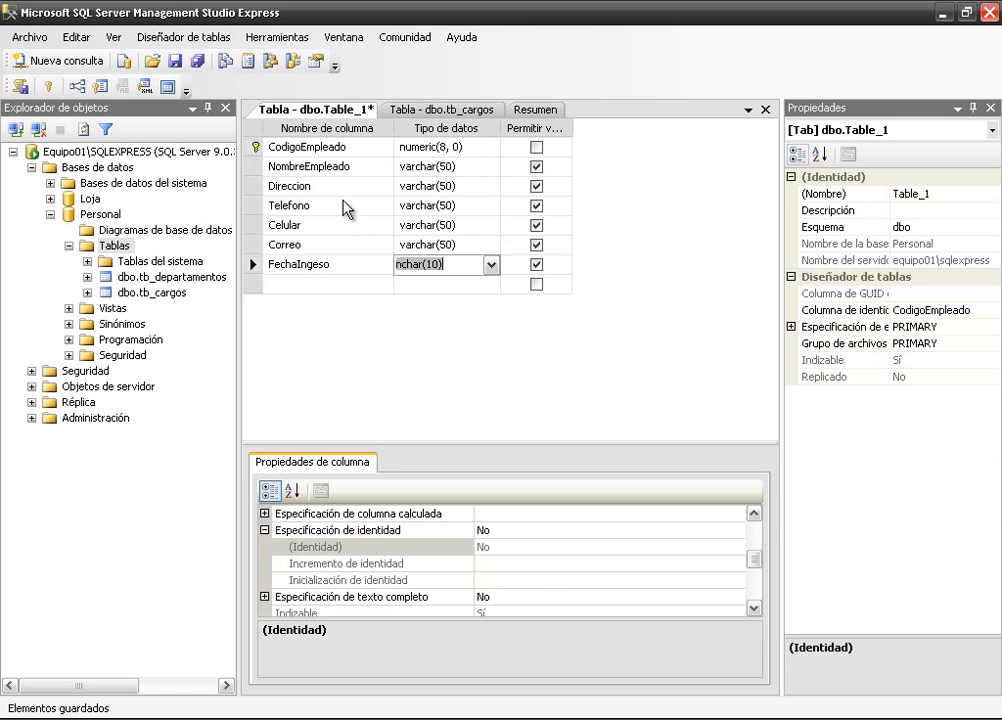
pyautogui.click(491, 265)
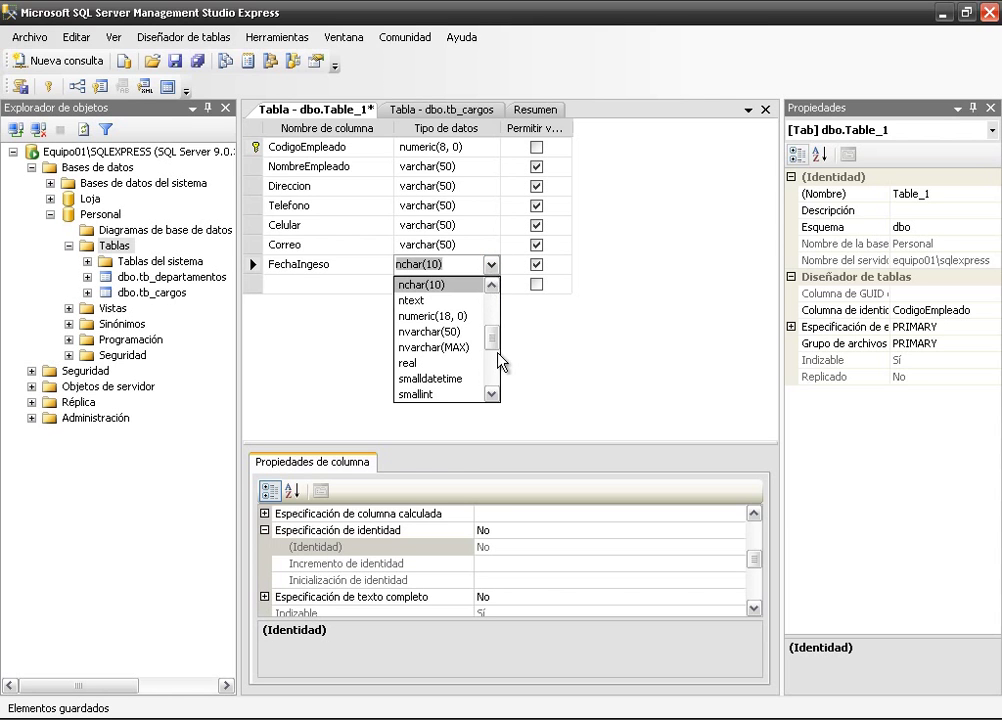
pyautogui.scroll(-4, 497, 369)
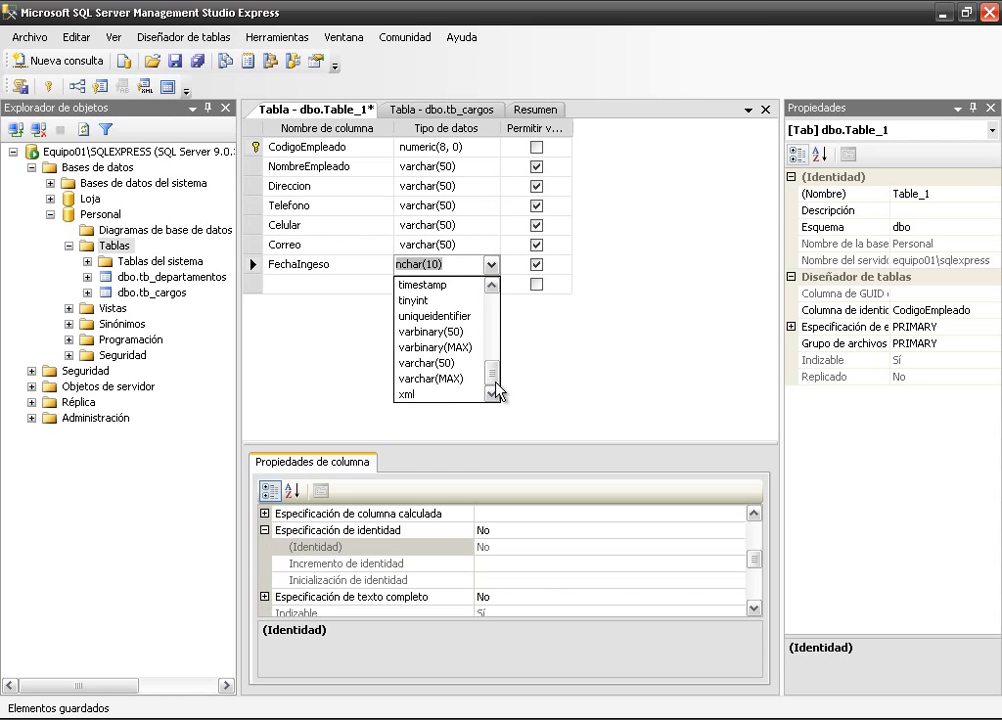
pyautogui.click(491, 290)
pyautogui.click(491, 290)
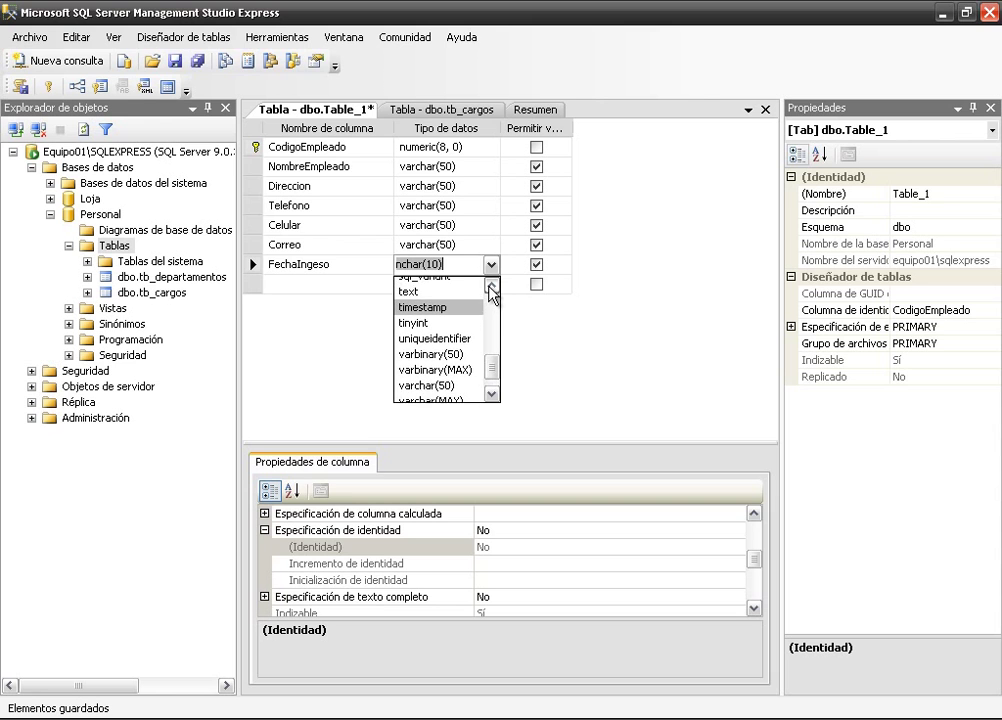
pyautogui.click(491, 290)
pyautogui.click(491, 290)
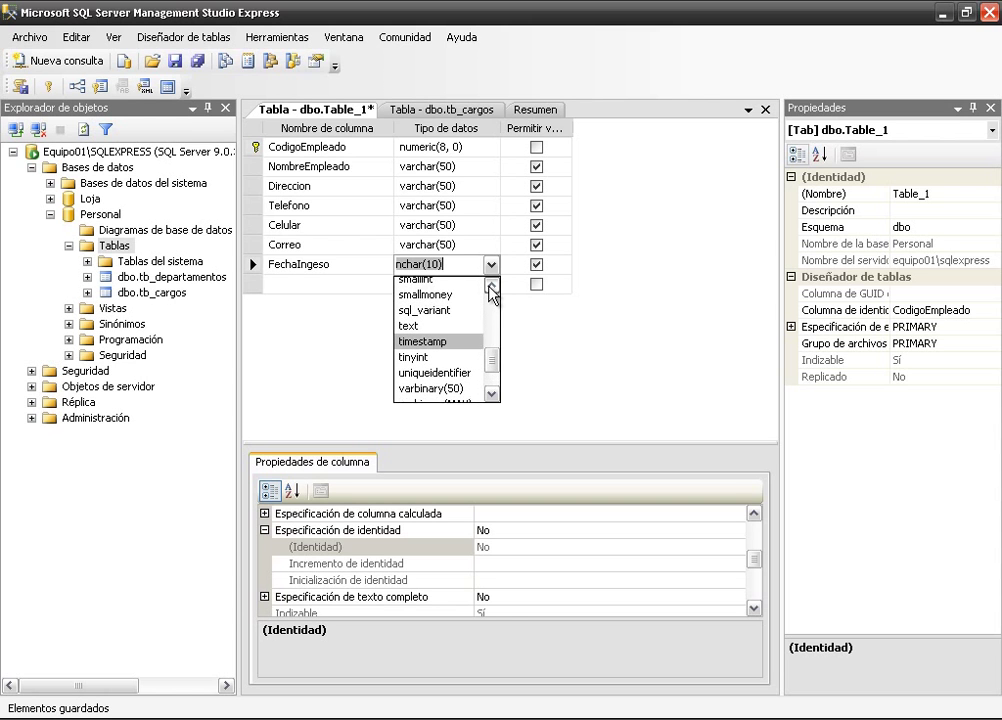
pyautogui.click(491, 290)
pyautogui.click(491, 290)
pyautogui.click(491, 290)
pyautogui.click(491, 290)
pyautogui.click(491, 290)
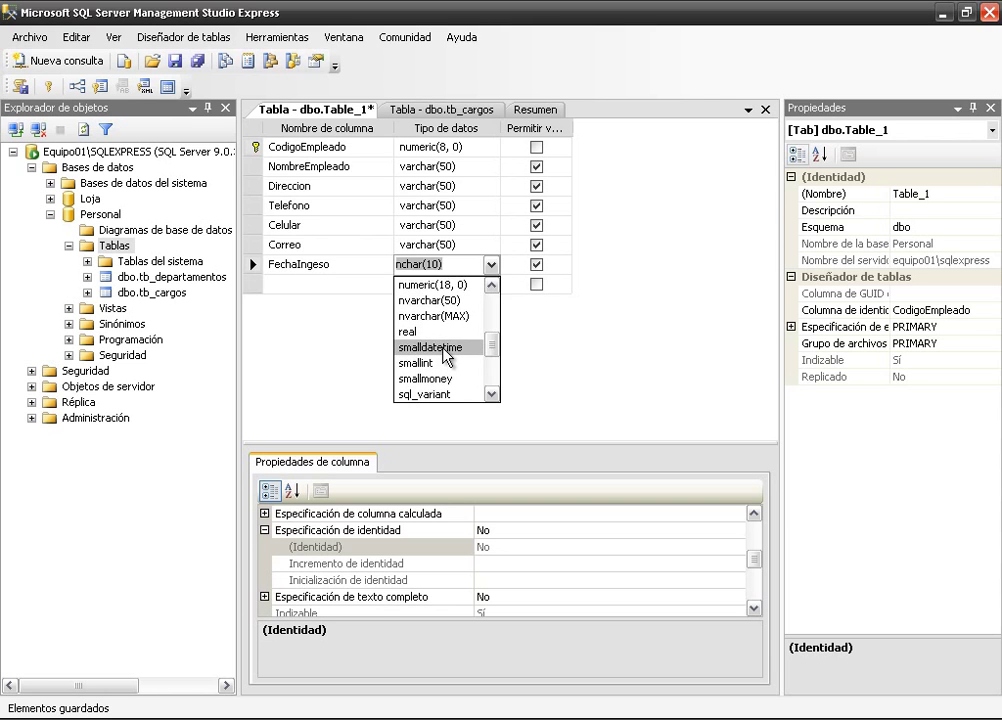
pyautogui.click(444, 350)
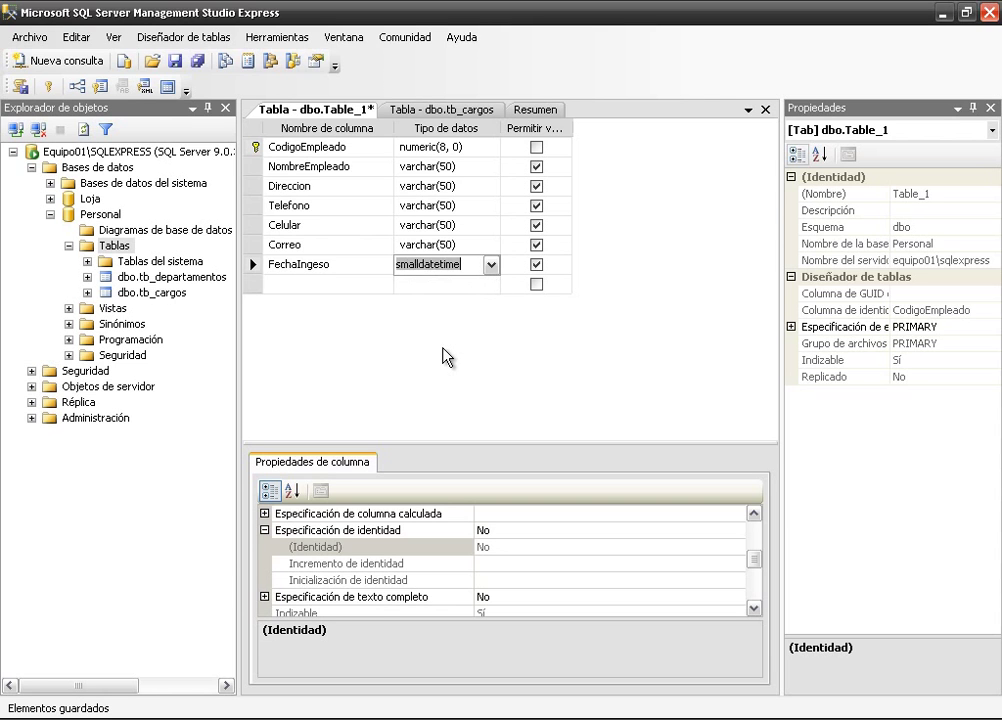
# - Add a column named CodigoDepartamento with data type numeric(8, 0), keeping null values allowed
pyautogui.click(318, 284)
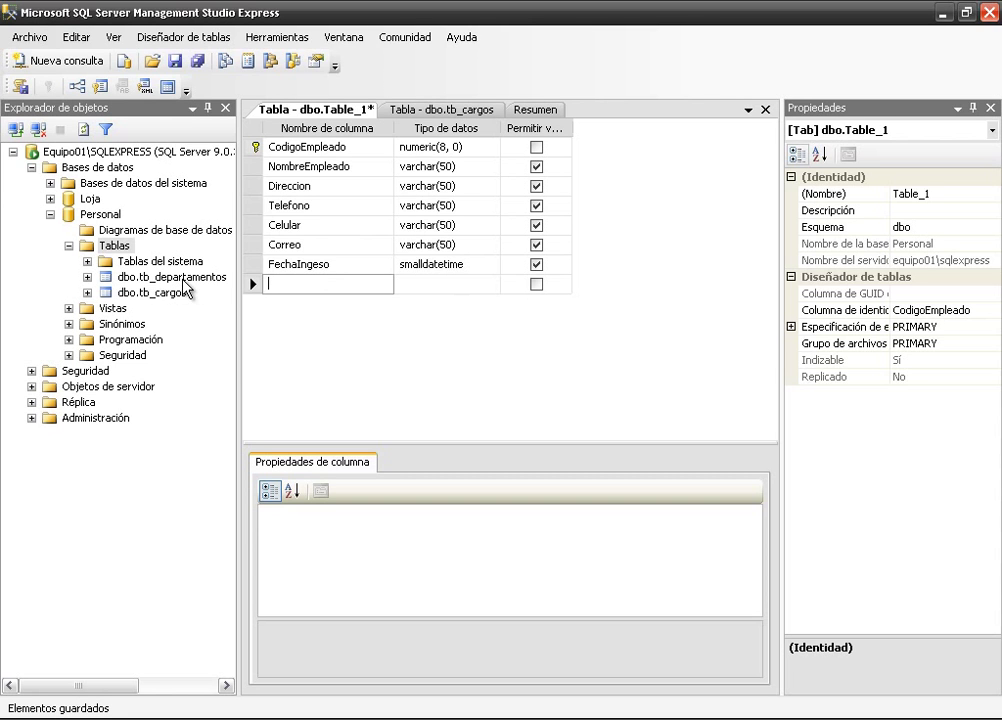
pyautogui.write('CodigoDepartamento')
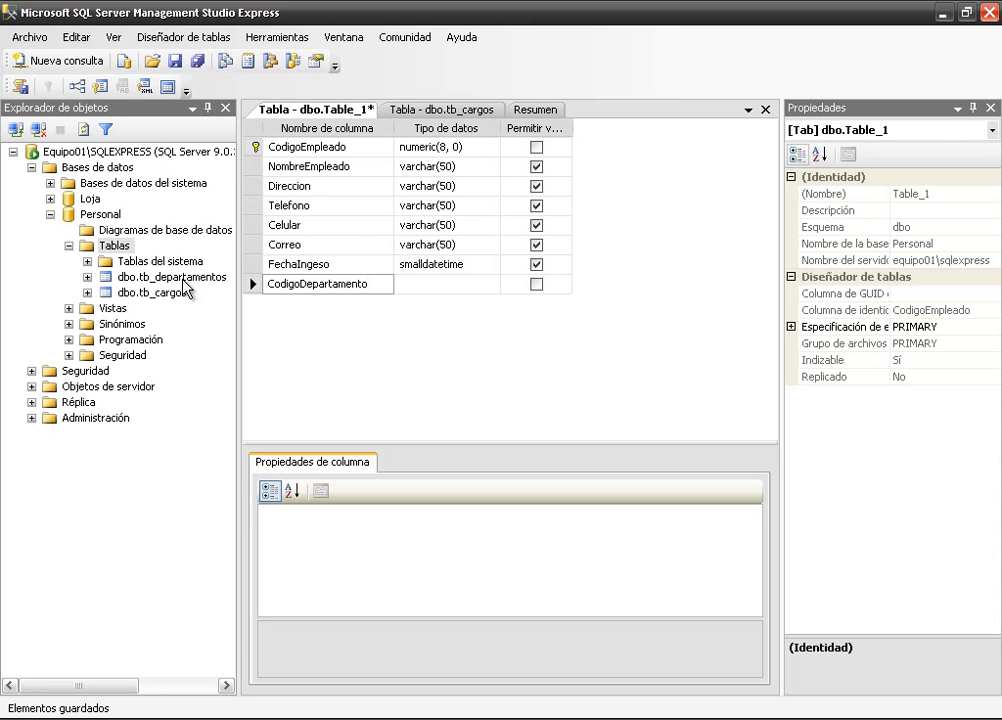
pyautogui.press('Tab')
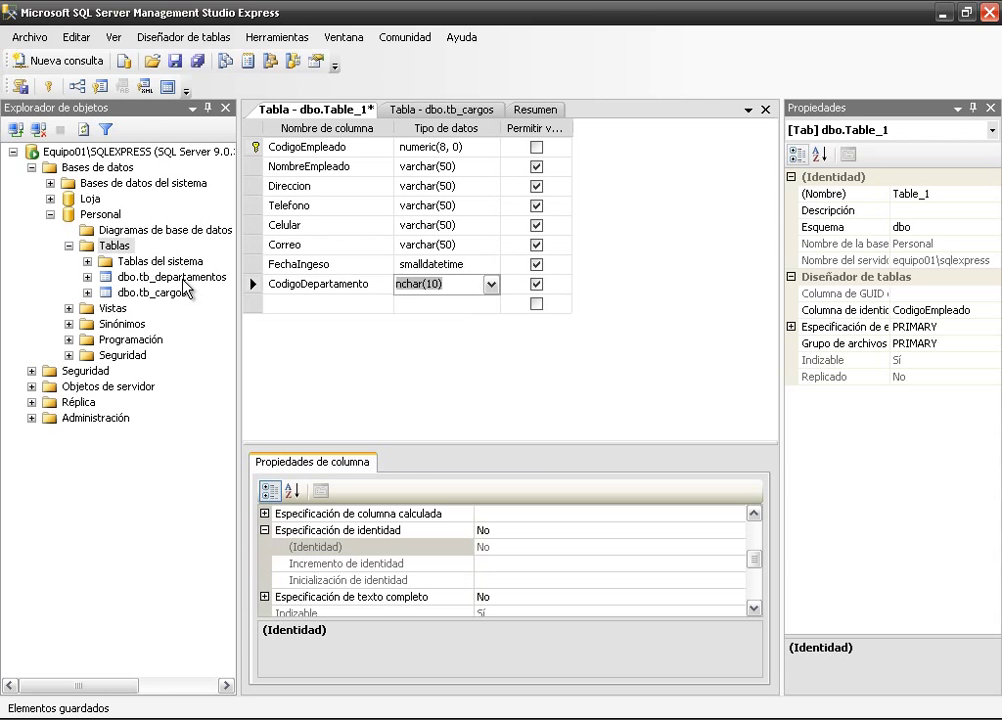
pyautogui.write('numeric(8, 0)')
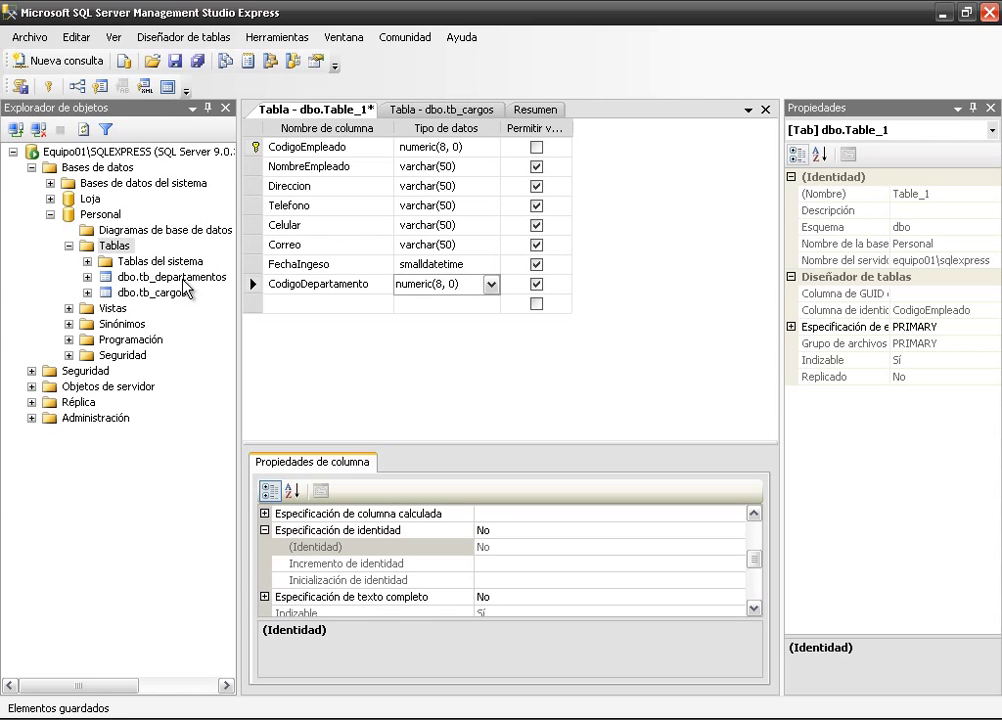
pyautogui.press('Return')
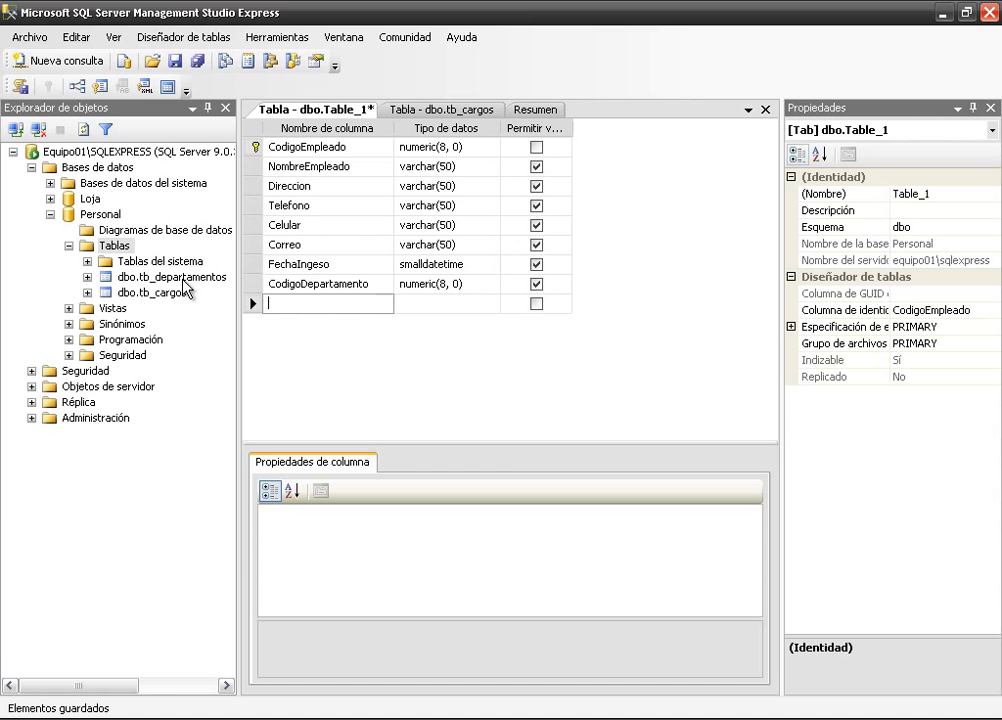
# - Add a column named CodigoCargo with data type numeric(8, 0), keeping null values allowed
pyautogui.write('Codigo')
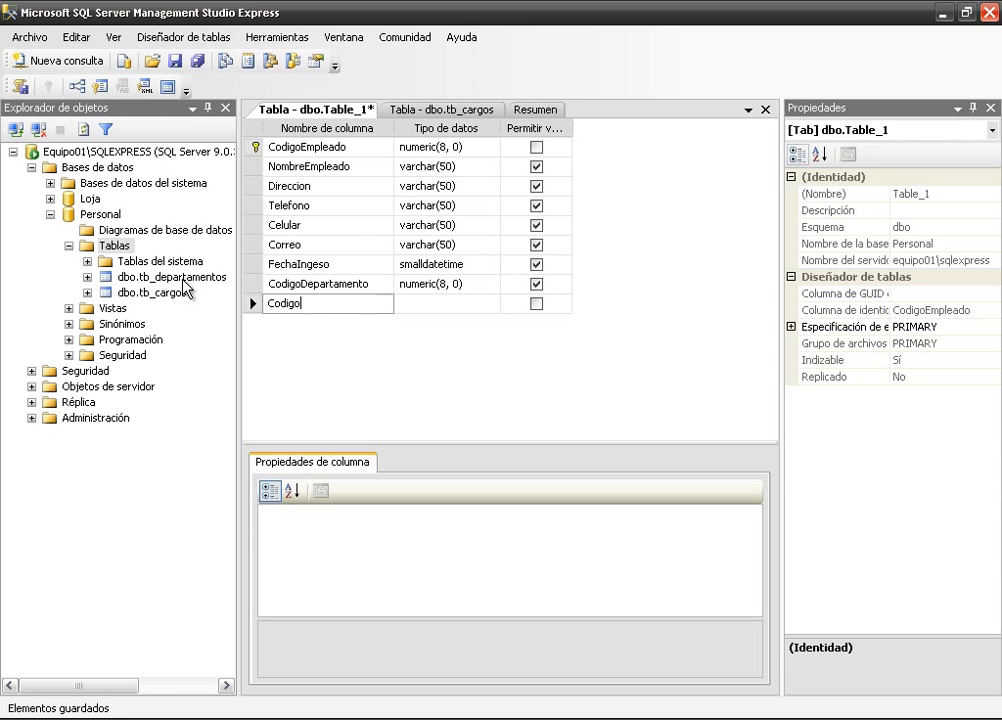
pyautogui.write('Cargo')
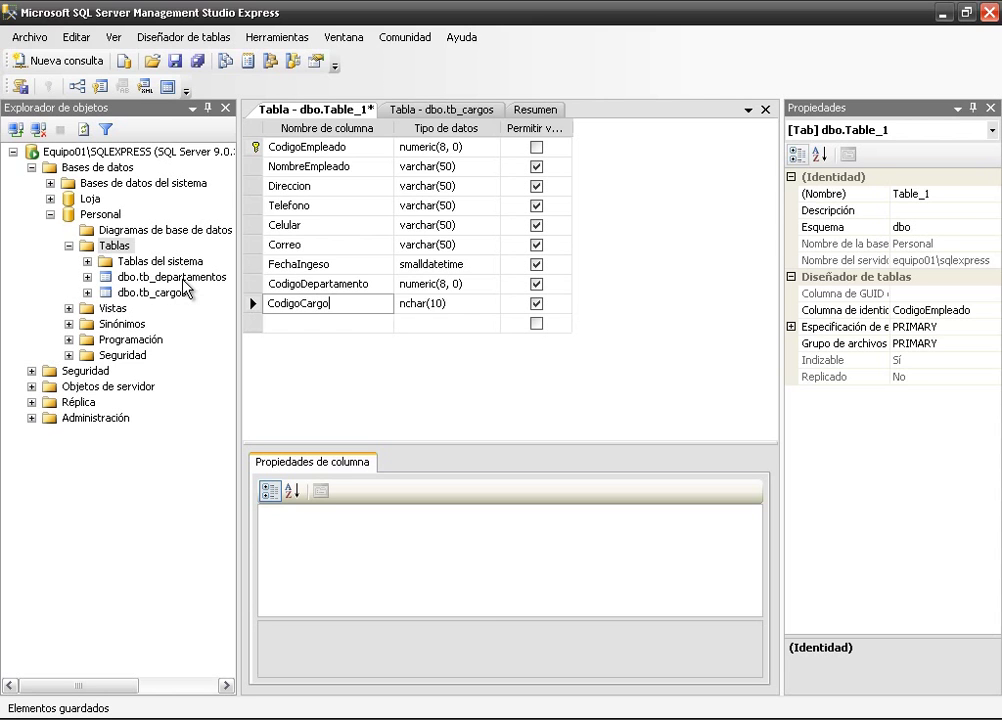
pyautogui.press('Tab')
pyautogui.write('numeric(')
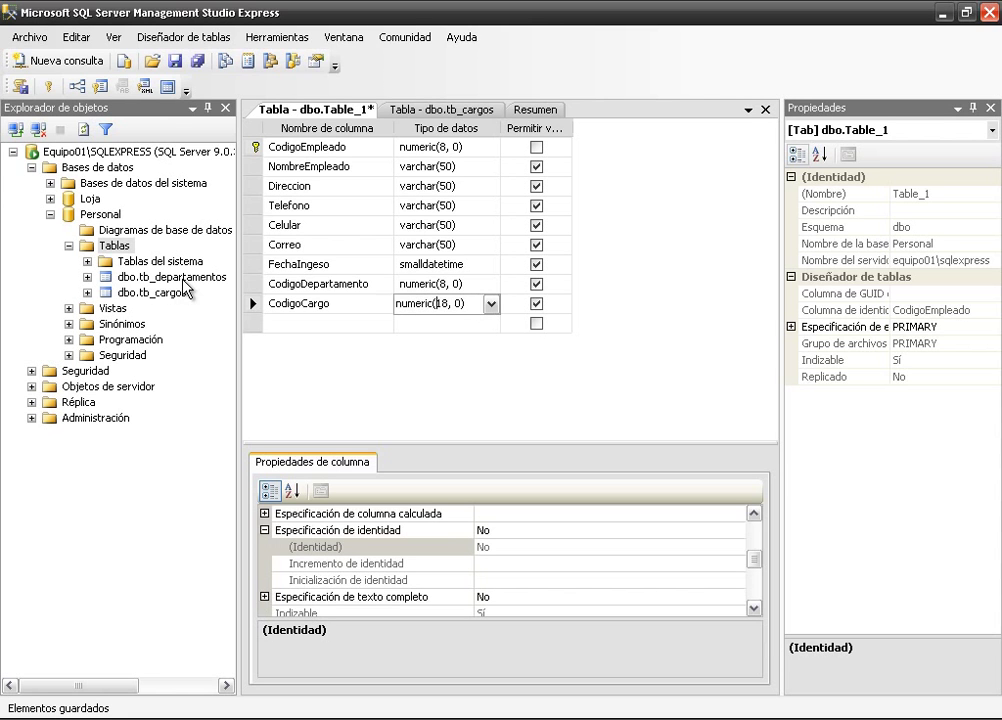
pyautogui.press('Delete')
pyautogui.press('Delete')
pyautogui.write('3')
pyautogui.press('BackSpace')
pyautogui.write('8')
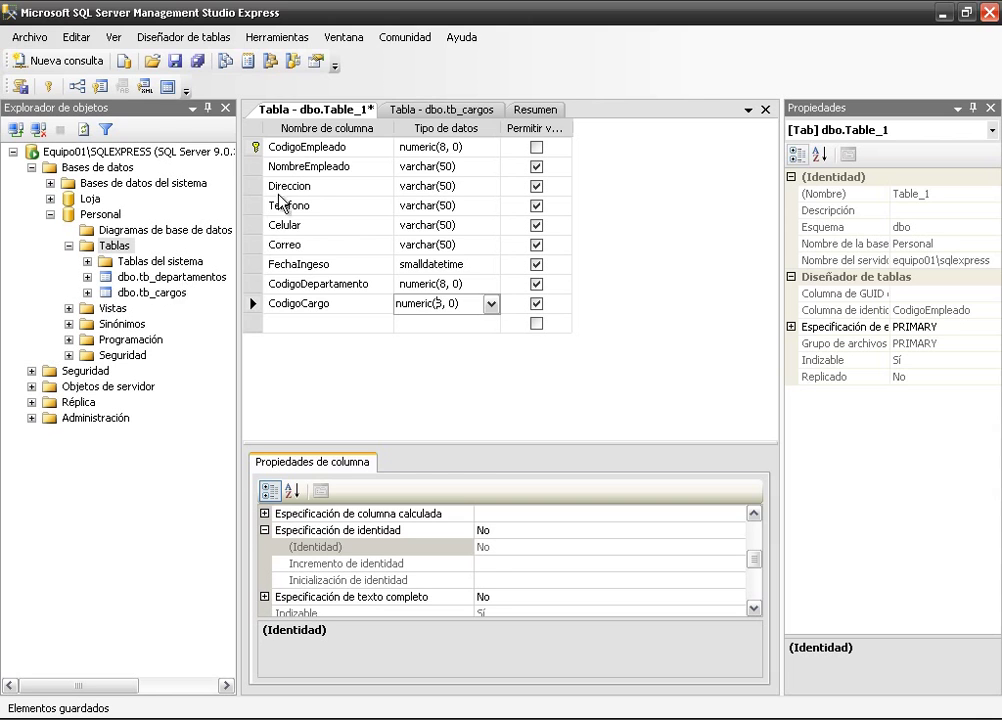
# - Save the new table under the name Empleados
pyautogui.click(197, 62)
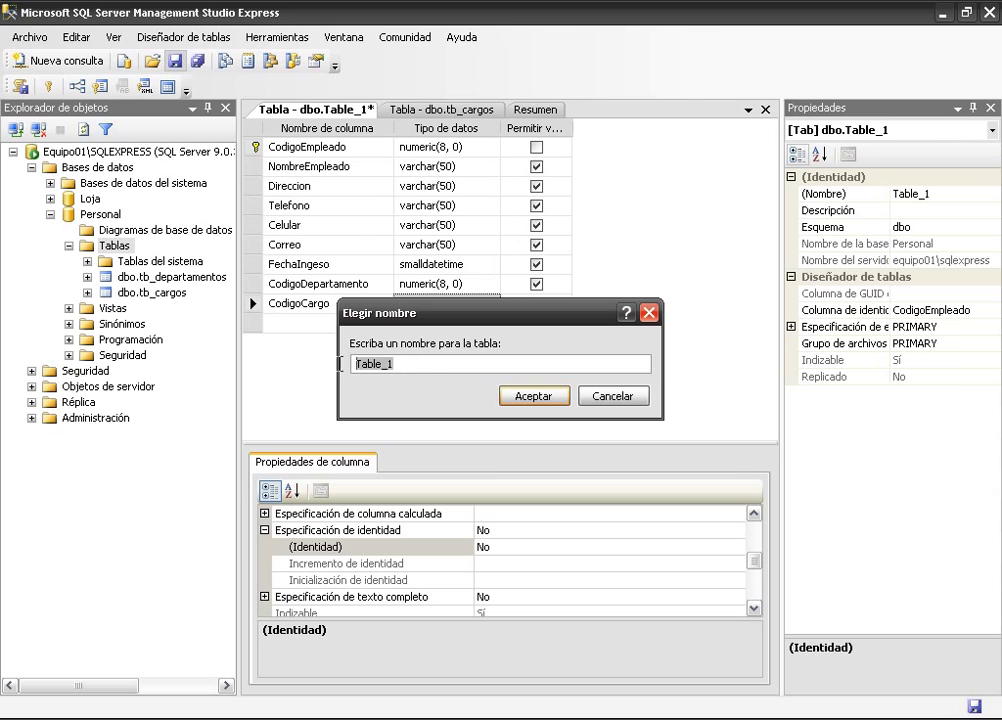
pyautogui.press('BackSpace')
pyautogui.write('Empleado')
pyautogui.write('s')
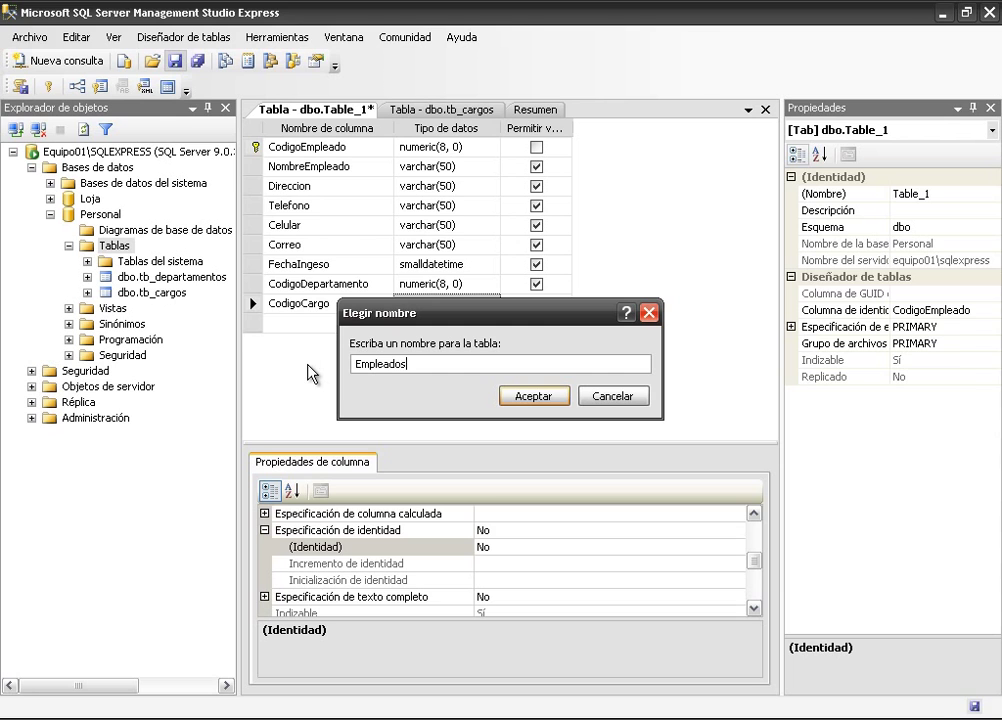
pyautogui.click(538, 397)
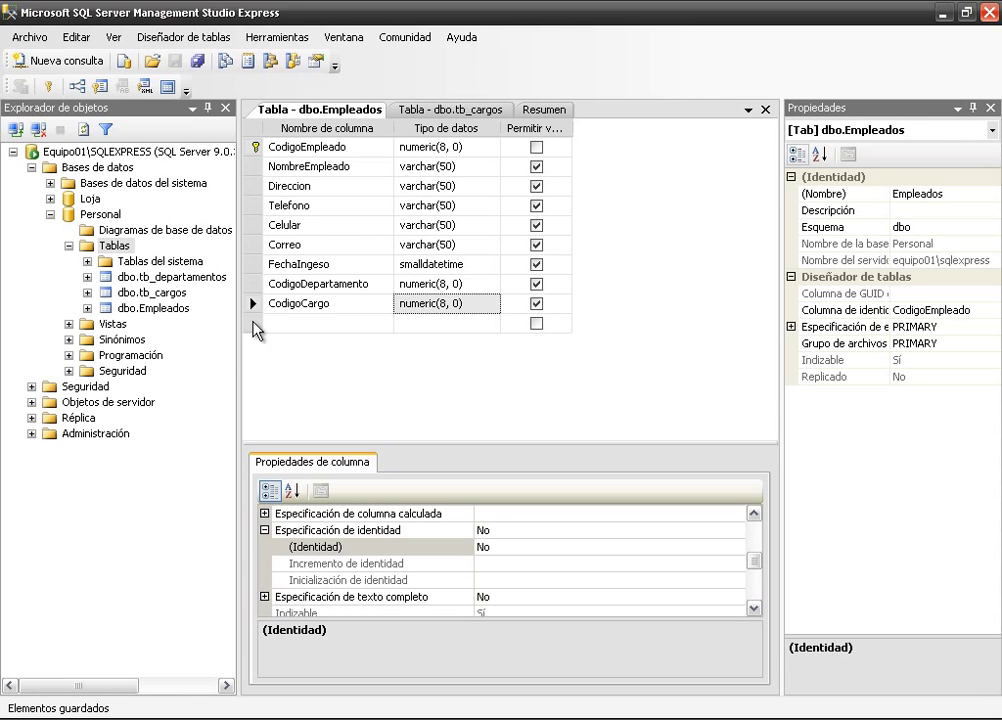
# - Create the diagram support objects for the Personal database and open a new database diagram without adding any tables
pyautogui.doubleClick(186, 230)
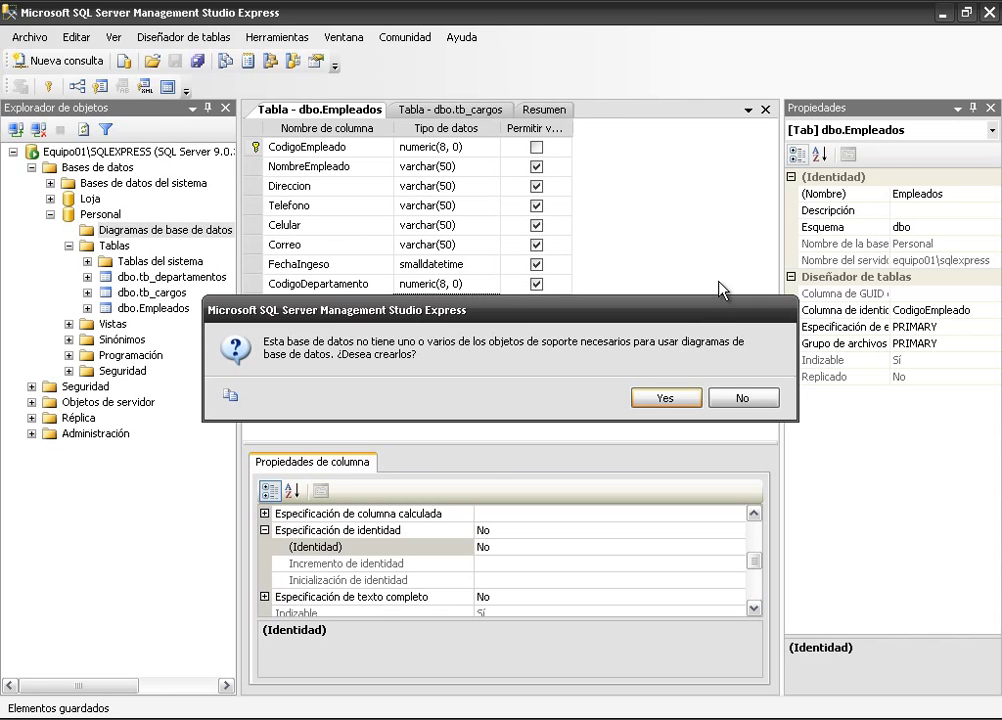
pyautogui.click(667, 399)
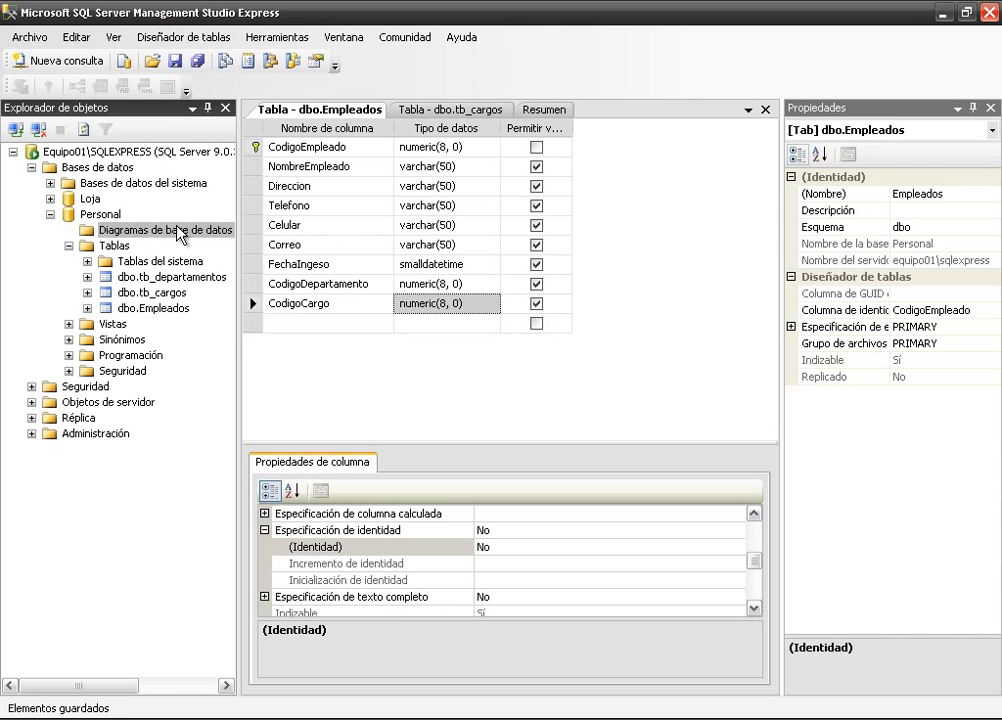
pyautogui.rightClick(178, 233)
pyautogui.click(230, 240)
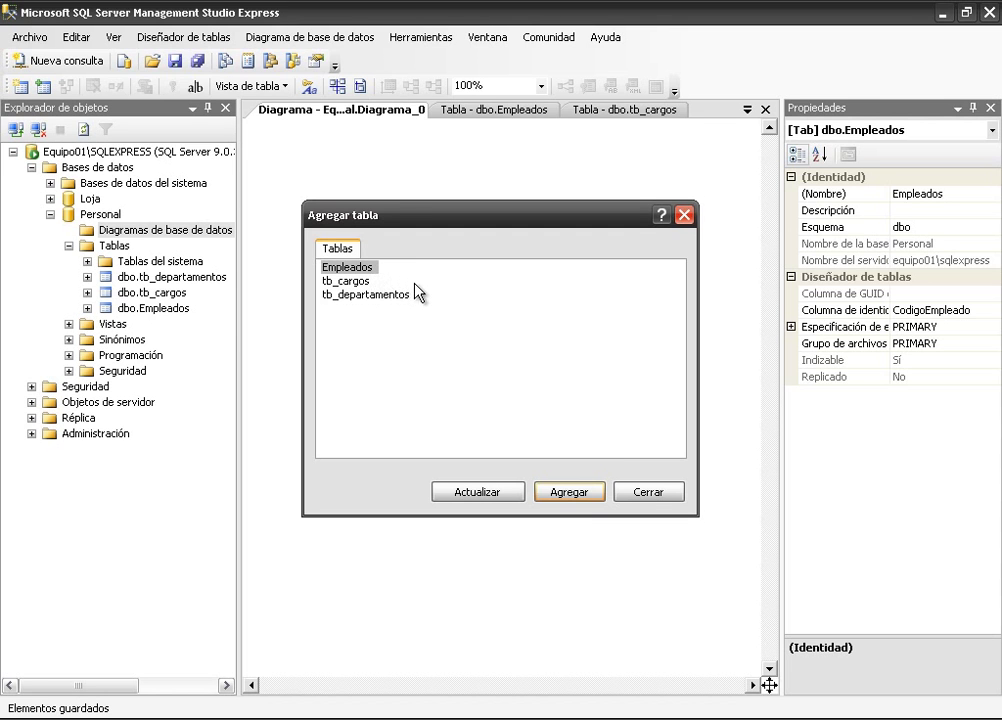
pyautogui.click(647, 492)
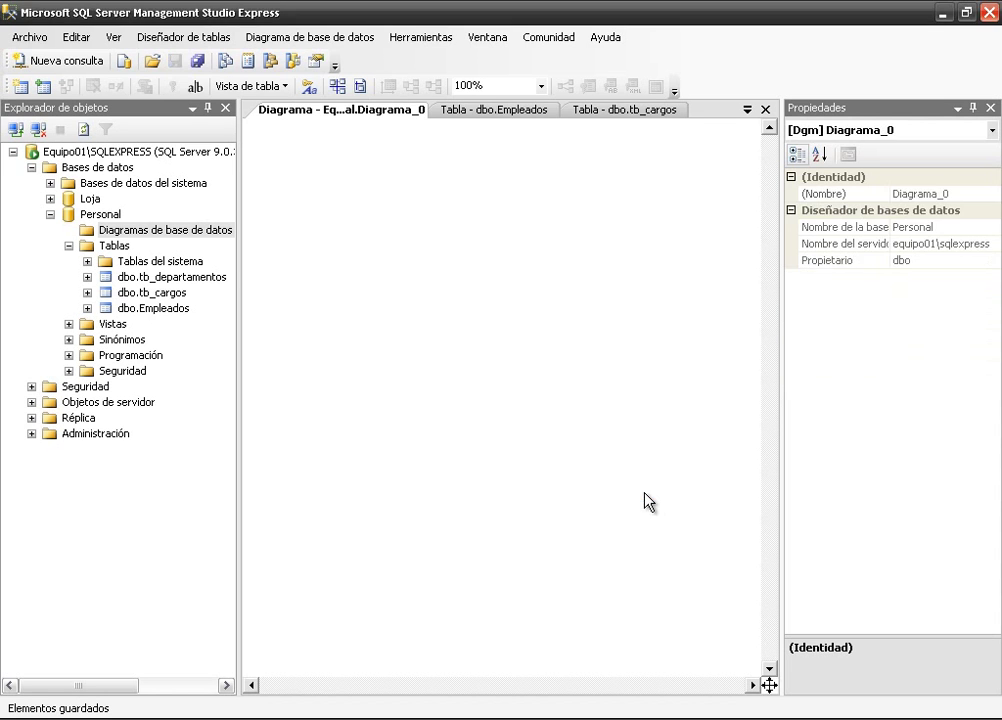
# - Rename the Empleados table of the Personal database to tb_empleados
pyautogui.rightClick(167, 310)
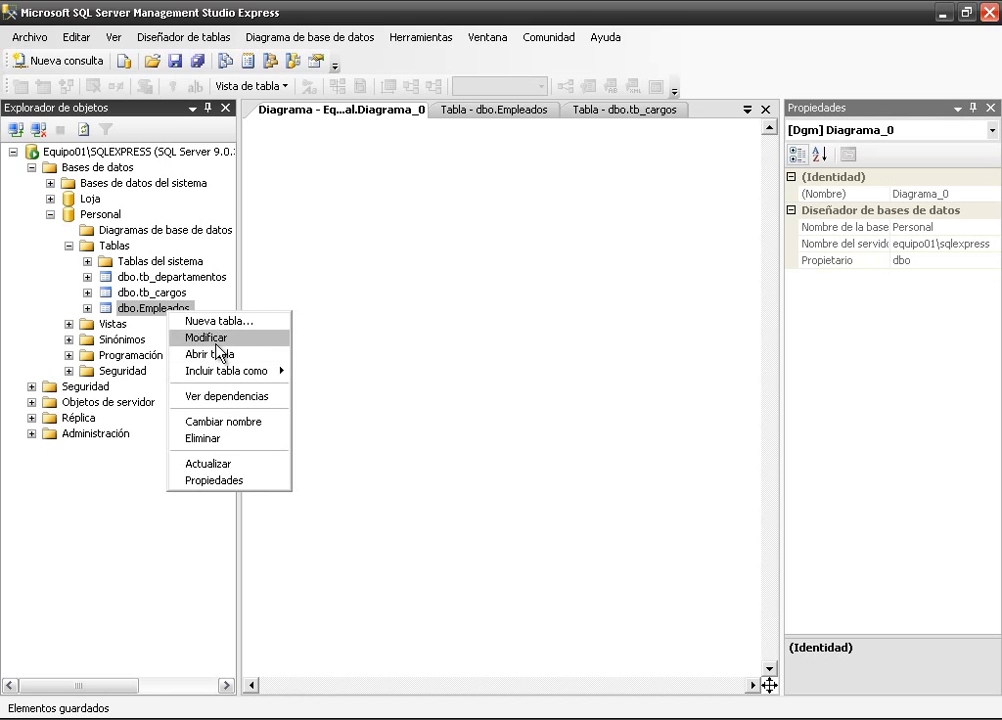
pyautogui.click(240, 422)
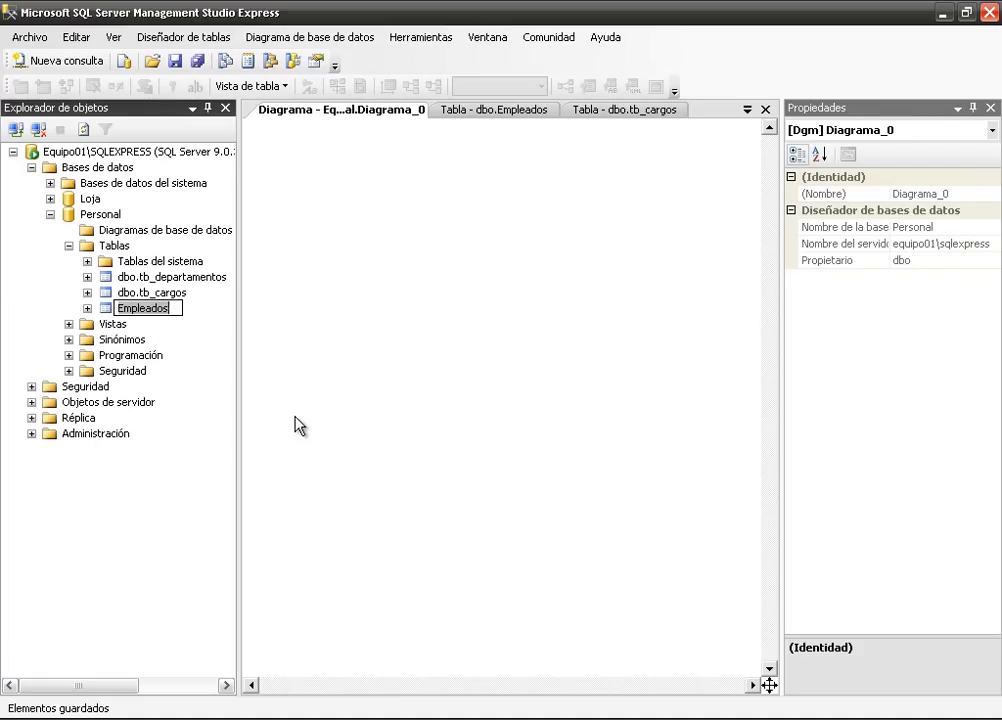
pyautogui.press('BackSpace')
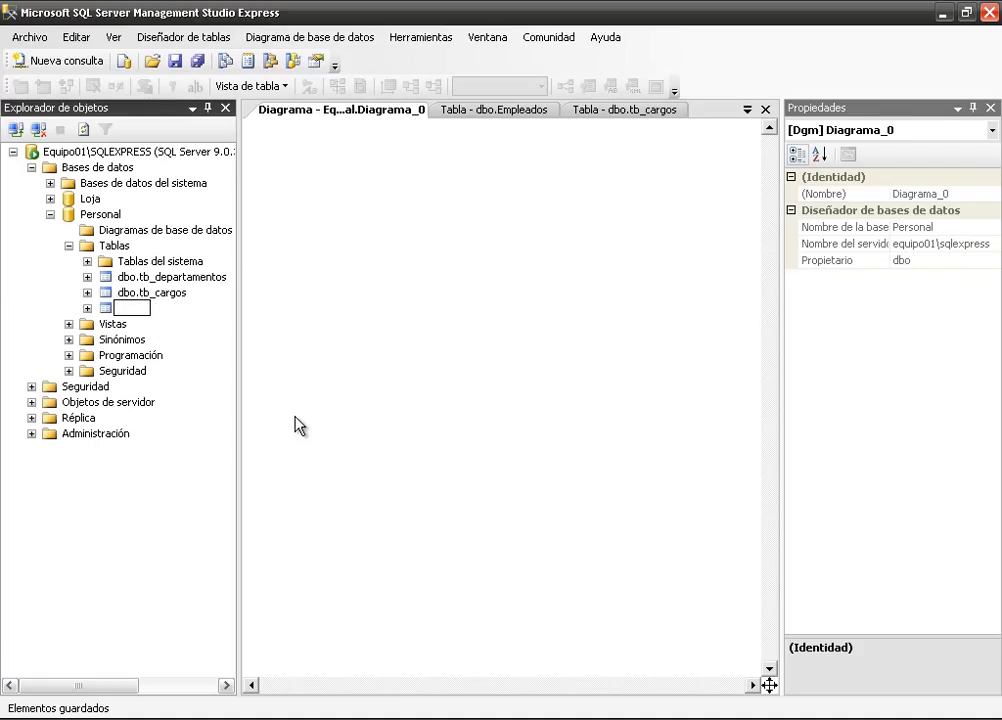
pyautogui.write('tb_empleados')
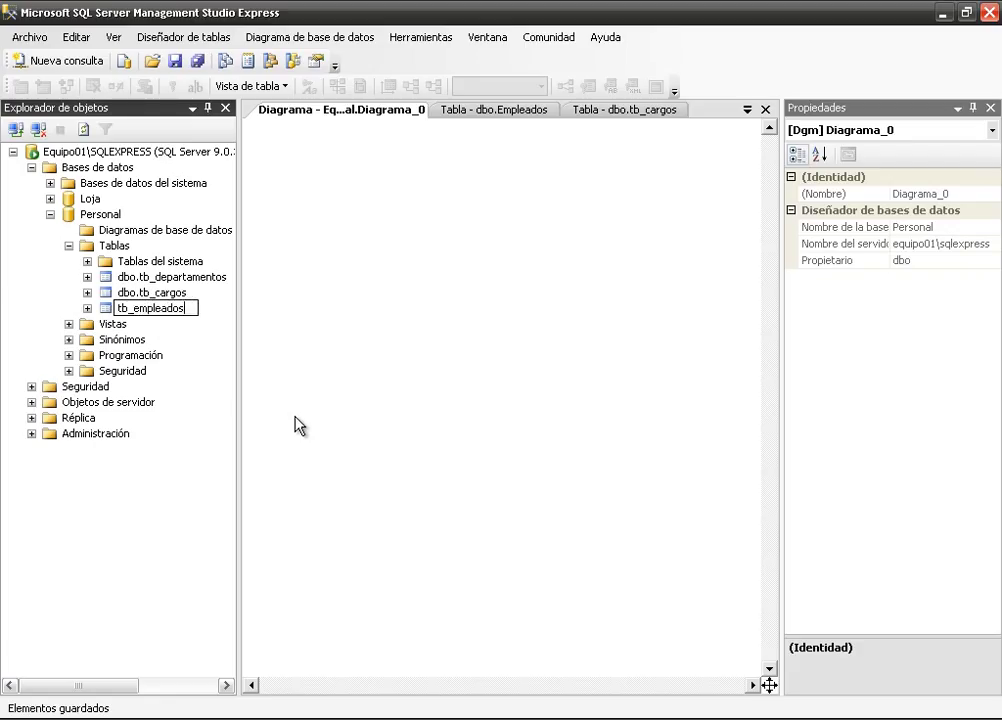
pyautogui.press('Return')
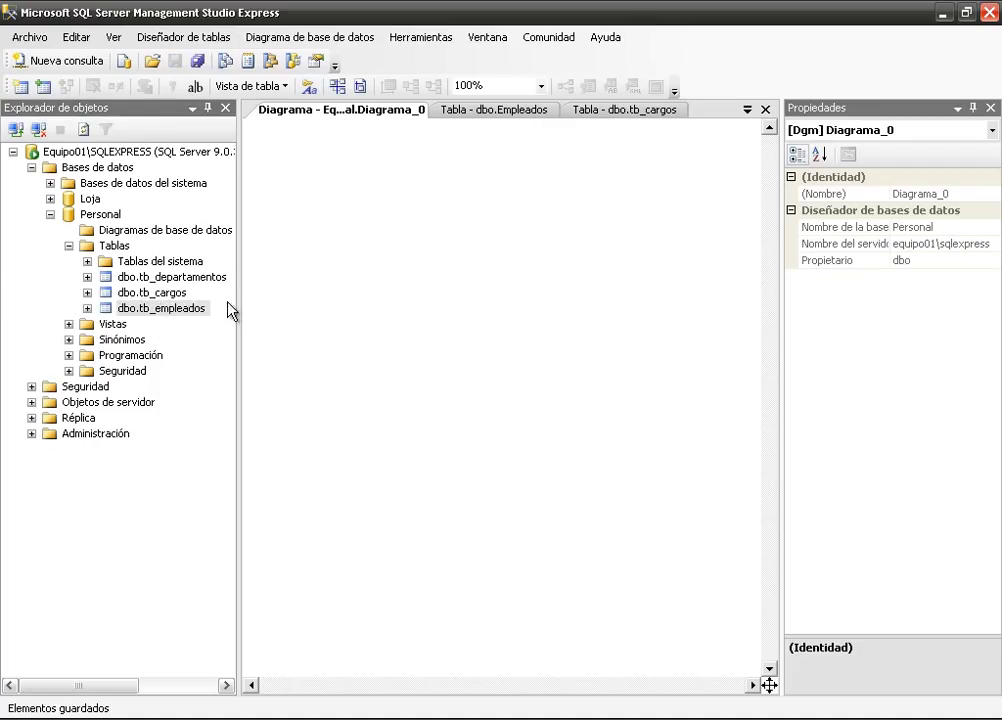
# - Start another new diagram in the Personal database and refresh the list of tables available to add
pyautogui.rightClick(176, 233)
pyautogui.click(230, 240)
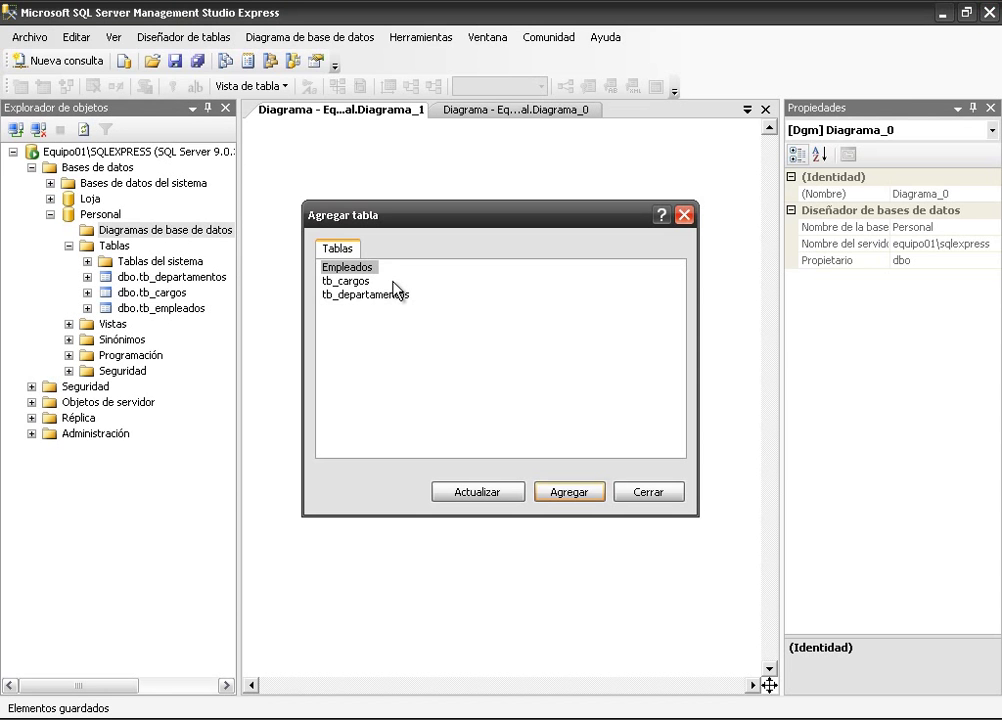
pyautogui.click(488, 490)
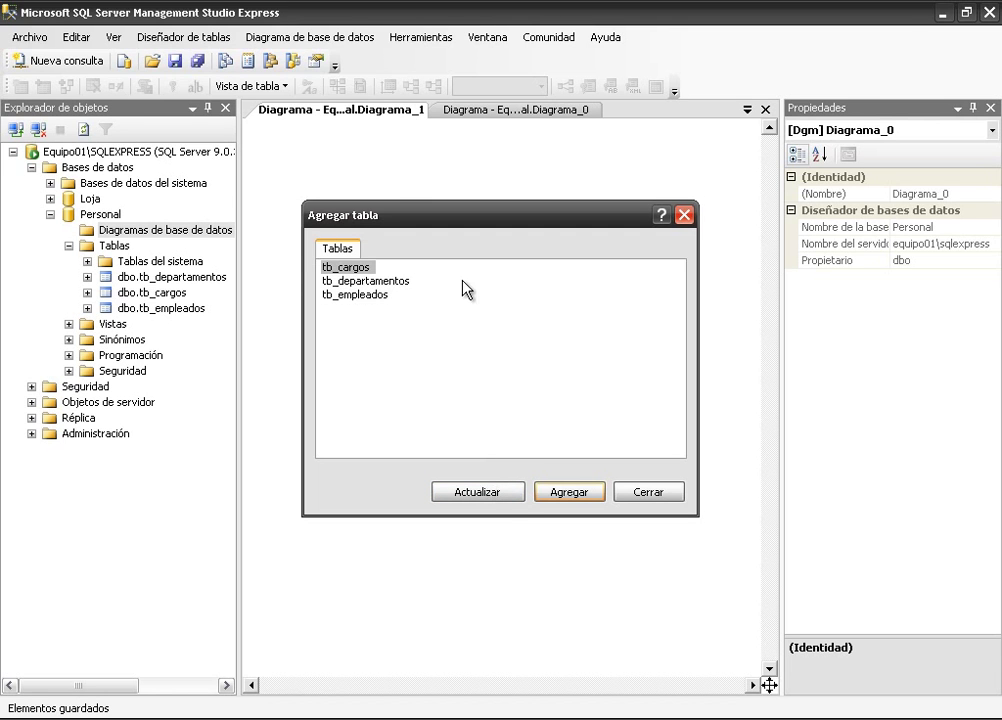
# - Add tb_cargos, tb_departamentos and tb_empleados to the new diagram and close the table list
pyautogui.click(567, 494)
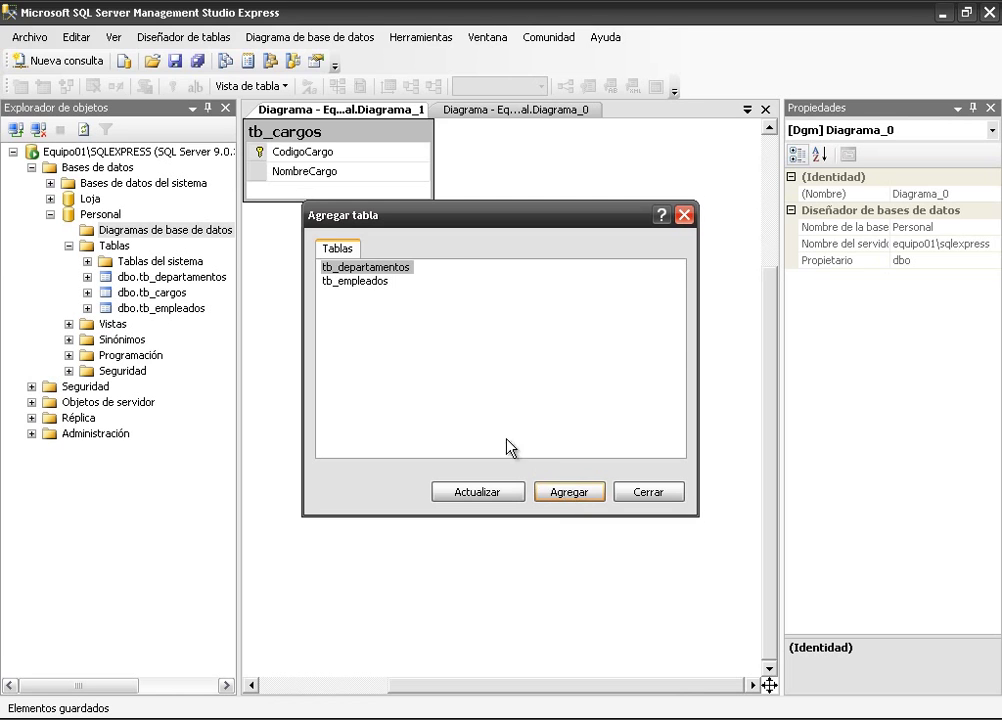
pyautogui.click(572, 494)
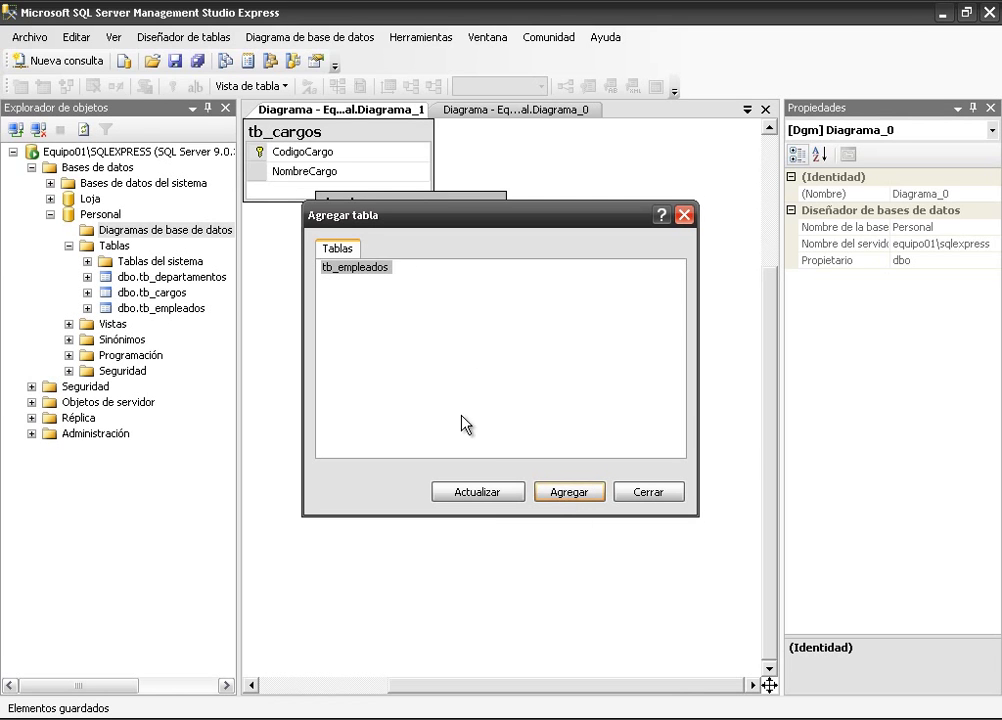
pyautogui.click(569, 494)
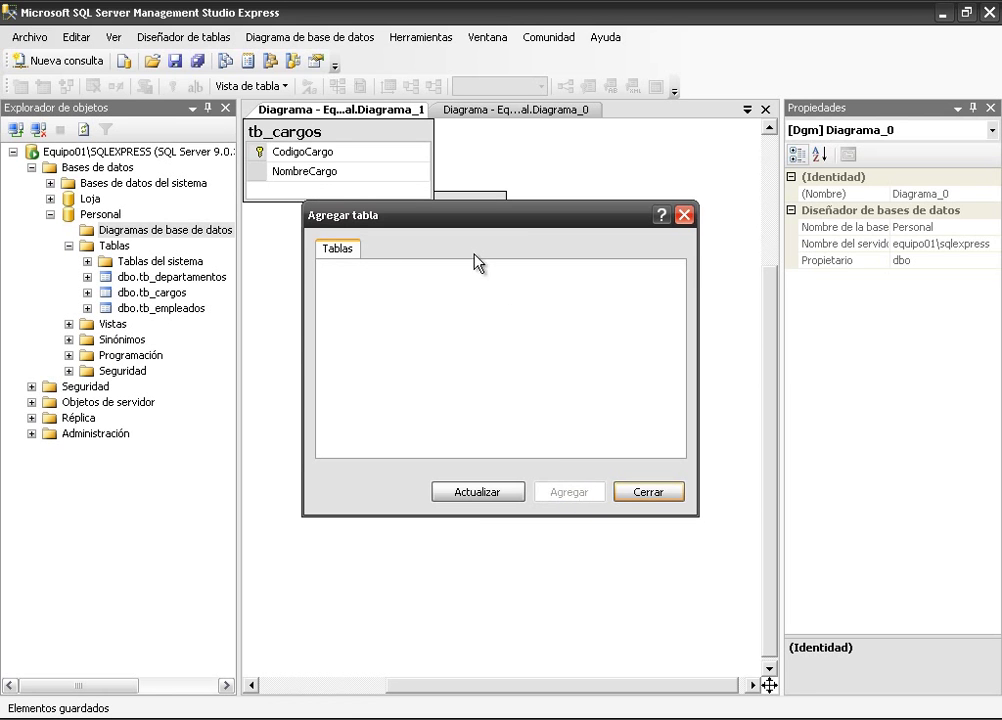
pyautogui.moveTo(512, 230); pyautogui.dragTo(590, 487)
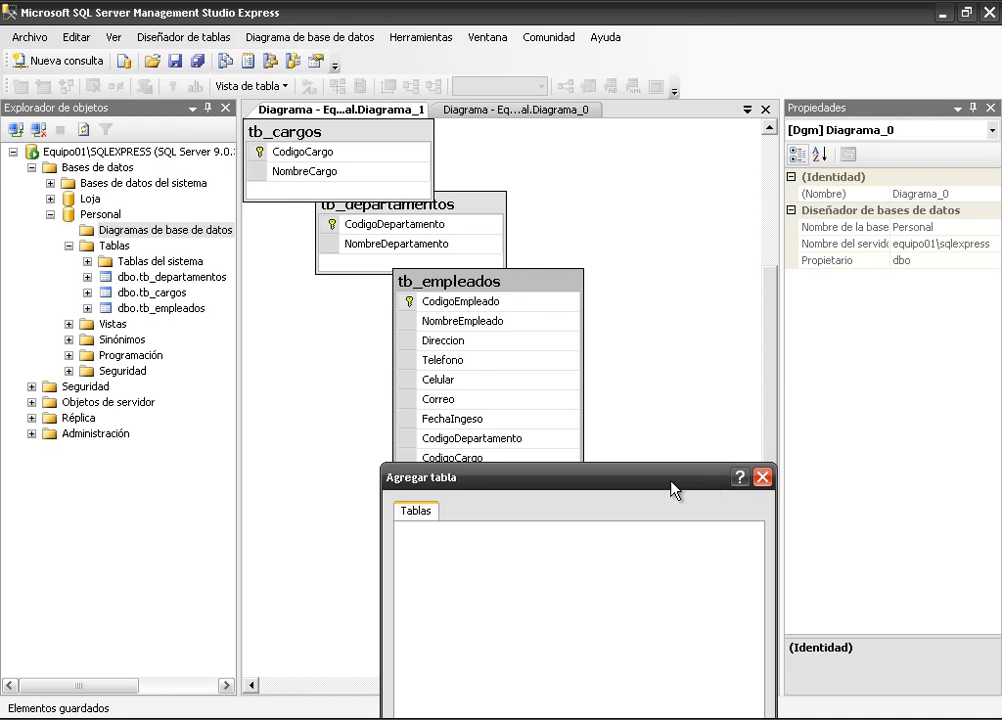
pyautogui.moveTo(672, 490); pyautogui.dragTo(624, 289)
pyautogui.click(680, 556)
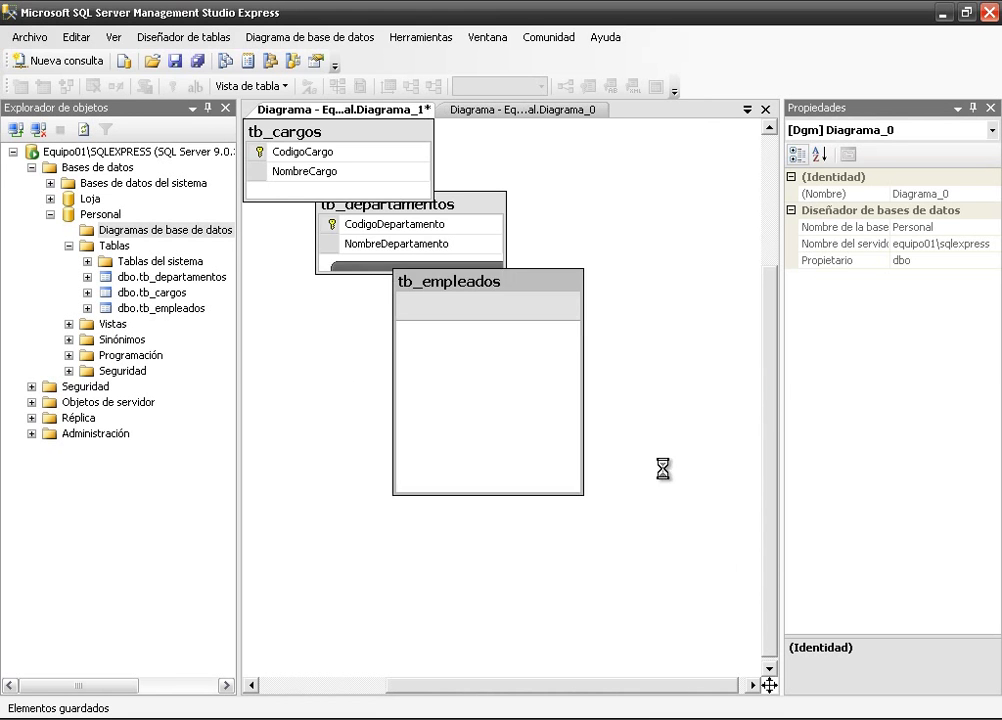
pyautogui.moveTo(763, 398); pyautogui.dragTo(792, 475)
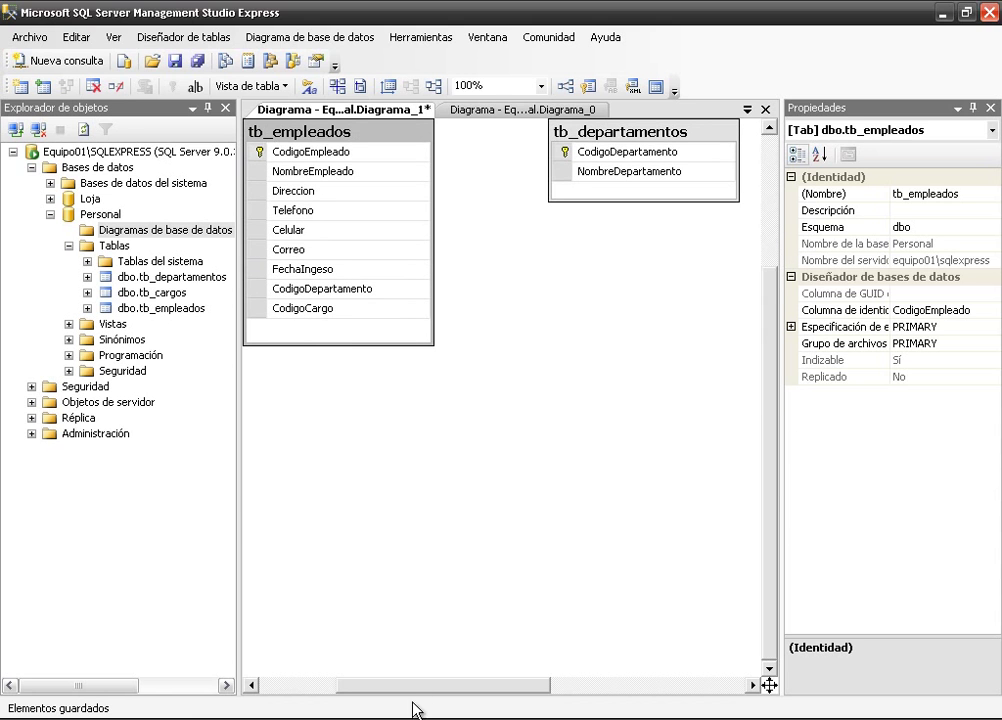
# - Move tb_empleados down to the middle of the diagram and place tb_departamentos above it to the left
pyautogui.click(607, 685)
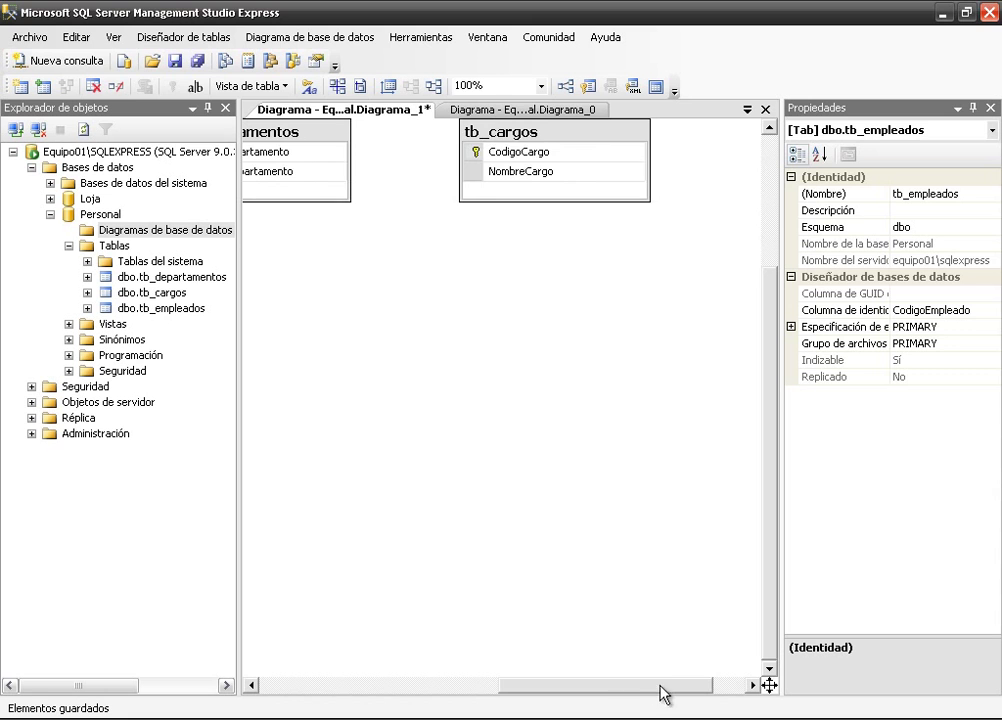
pyautogui.moveTo(671, 688); pyautogui.dragTo(497, 680)
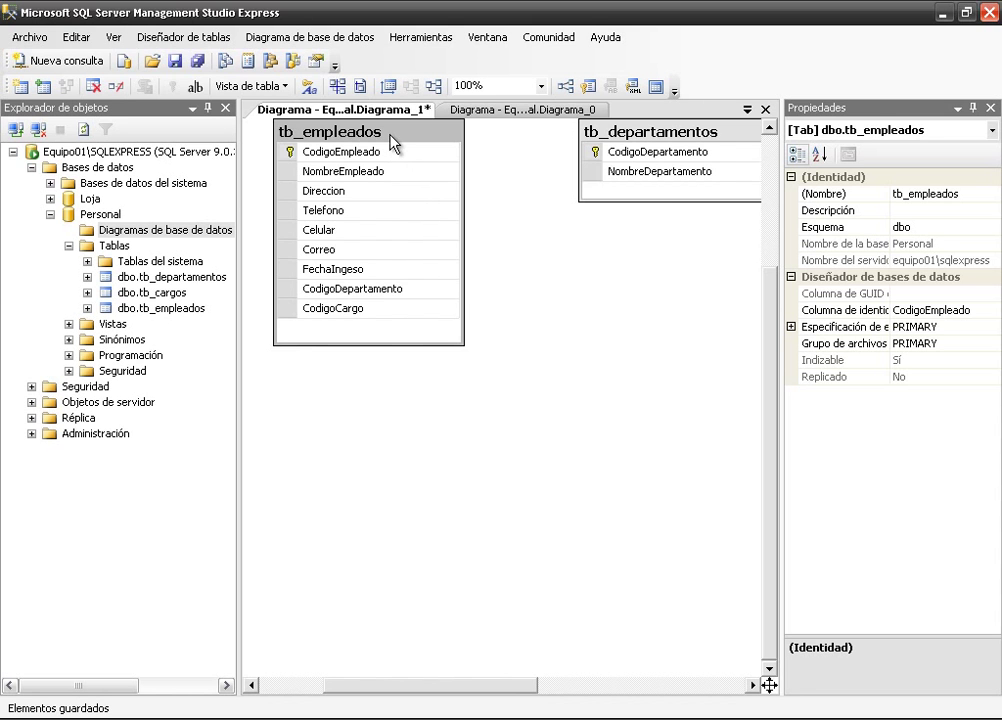
pyautogui.moveTo(412, 168); pyautogui.dragTo(543, 380)
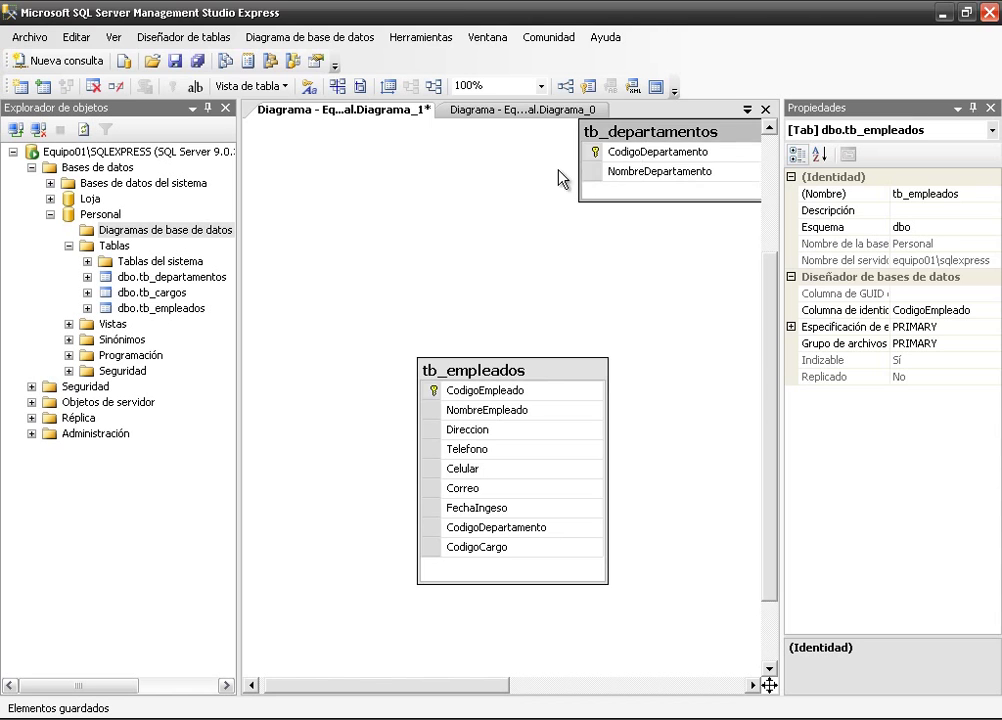
pyautogui.moveTo(640, 131); pyautogui.dragTo(524, 164)
pyautogui.moveTo(595, 163); pyautogui.dragTo(389, 168)
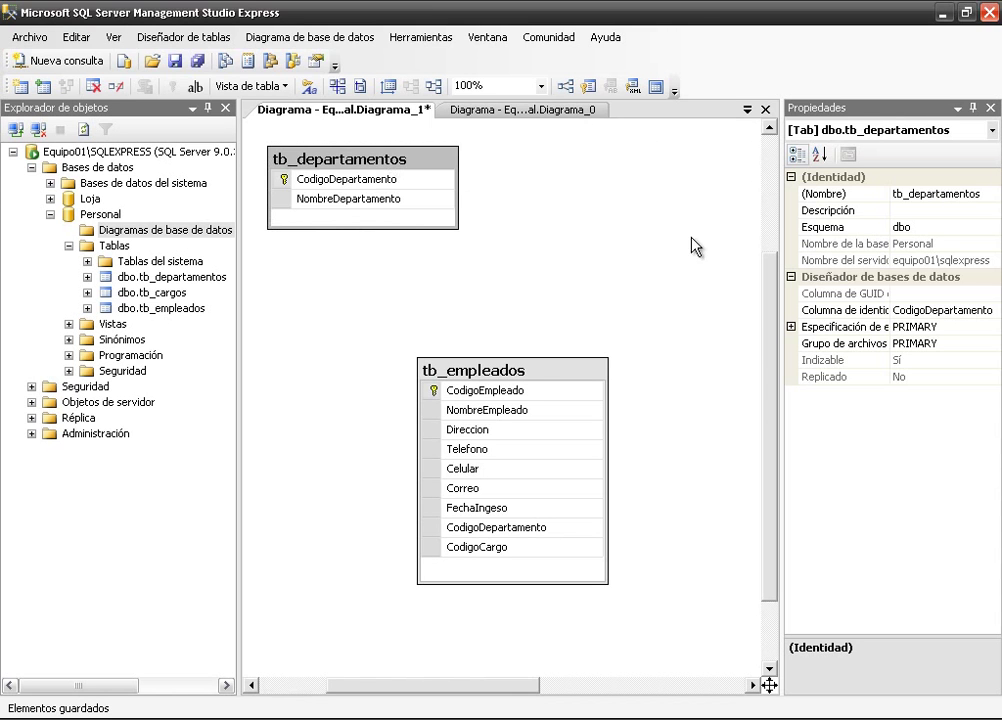
# - Size tb_cargos to fit both of its columns and place it level with tb_departamentos, above and to the right of tb_empleados
pyautogui.moveTo(508, 686); pyautogui.dragTo(588, 686)
pyautogui.moveTo(720, 121); pyautogui.dragTo(725, 140)
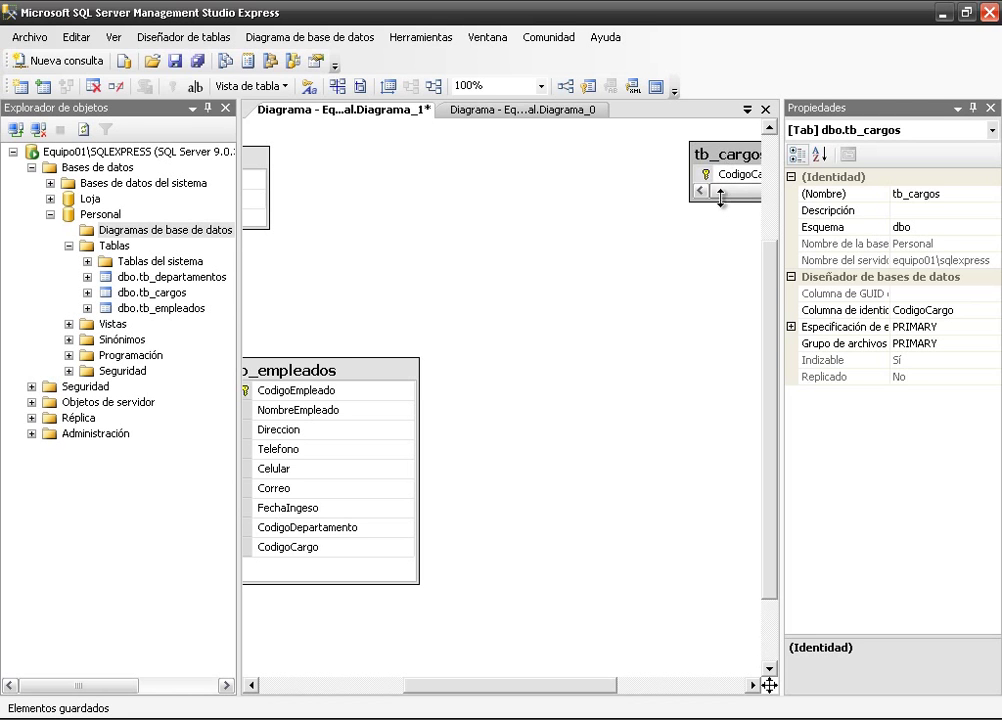
pyautogui.moveTo(720, 196); pyautogui.dragTo(718, 224)
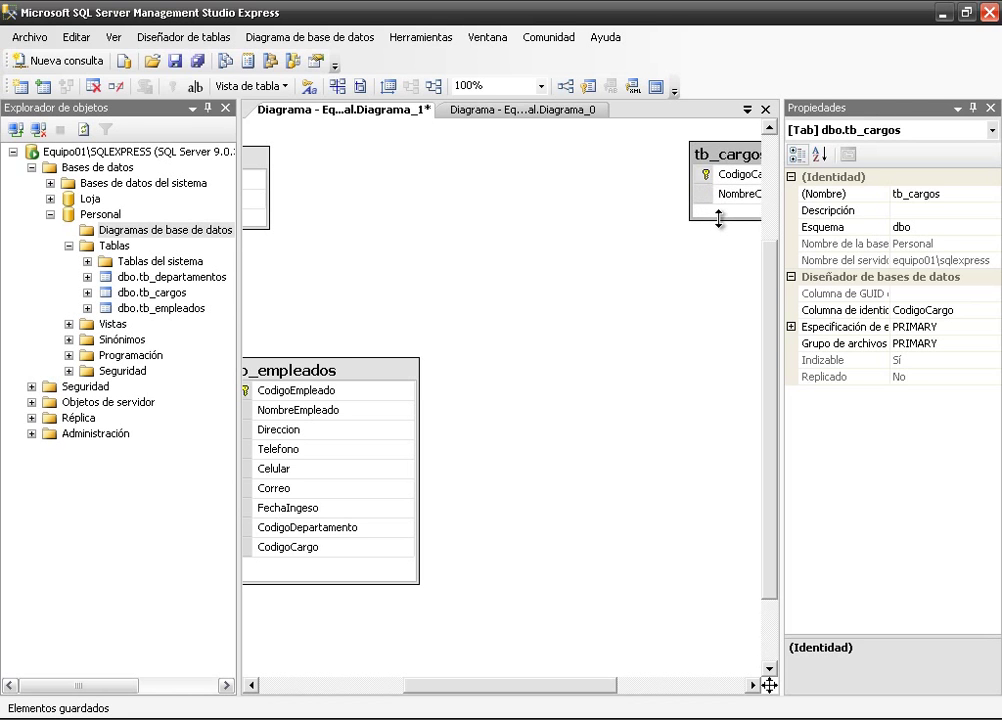
pyautogui.moveTo(730, 158); pyautogui.dragTo(392, 162)
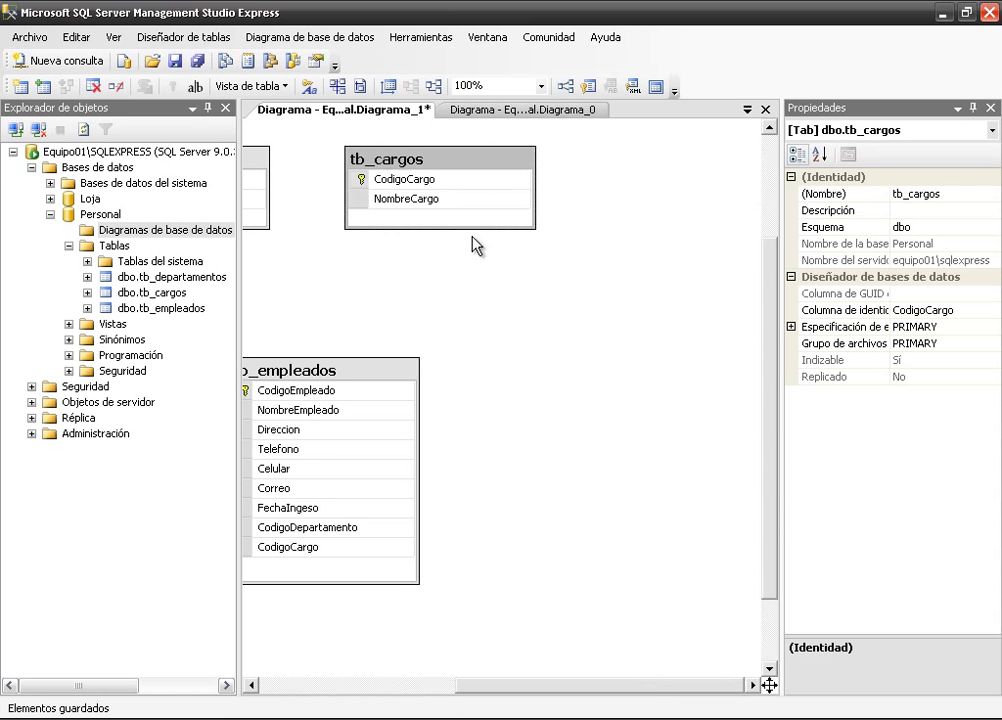
pyautogui.click(414, 686)
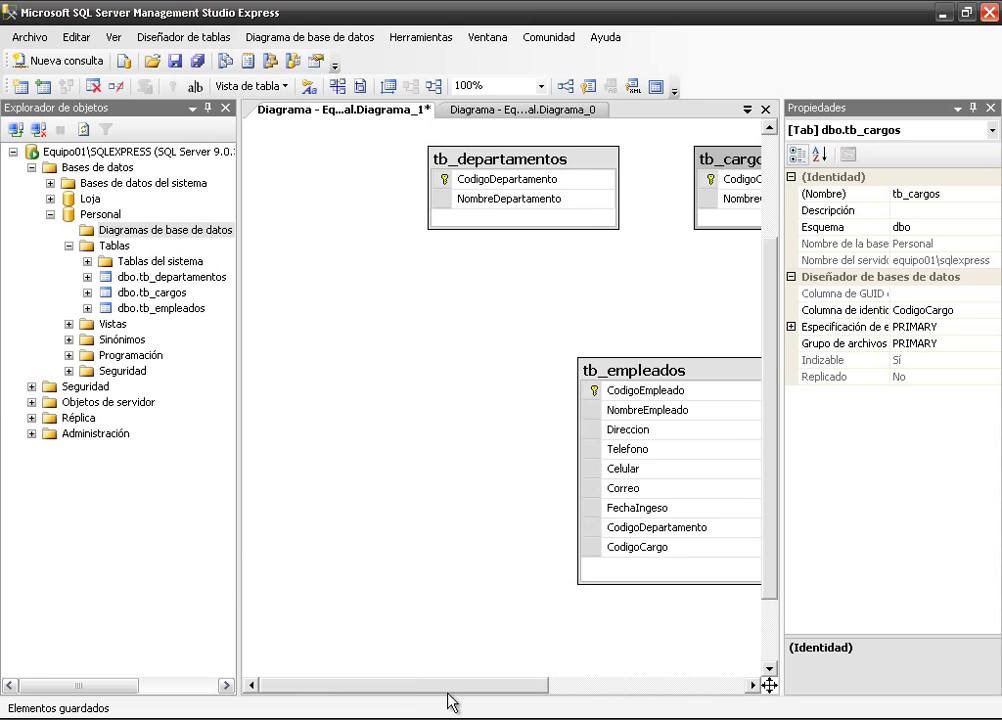
pyautogui.moveTo(497, 688); pyautogui.dragTo(537, 690)
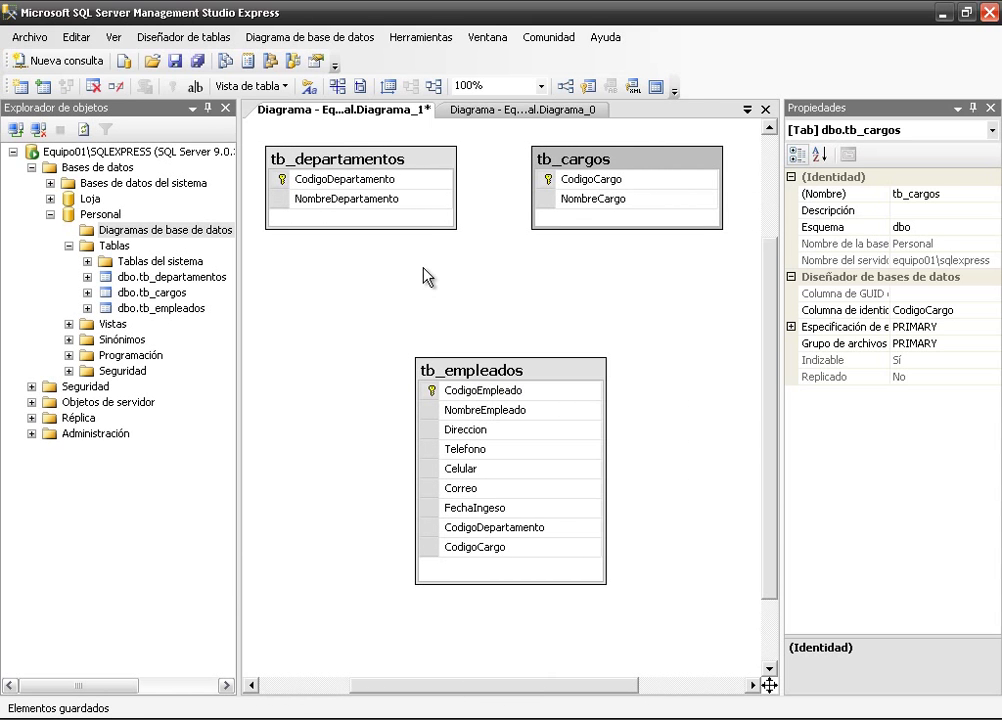
# - Create a foreign key relationship from CodigoDepartamento in tb_departamentos to CodigoDepartamento in tb_empleados, accepting the proposed settings
pyautogui.click(289, 237)
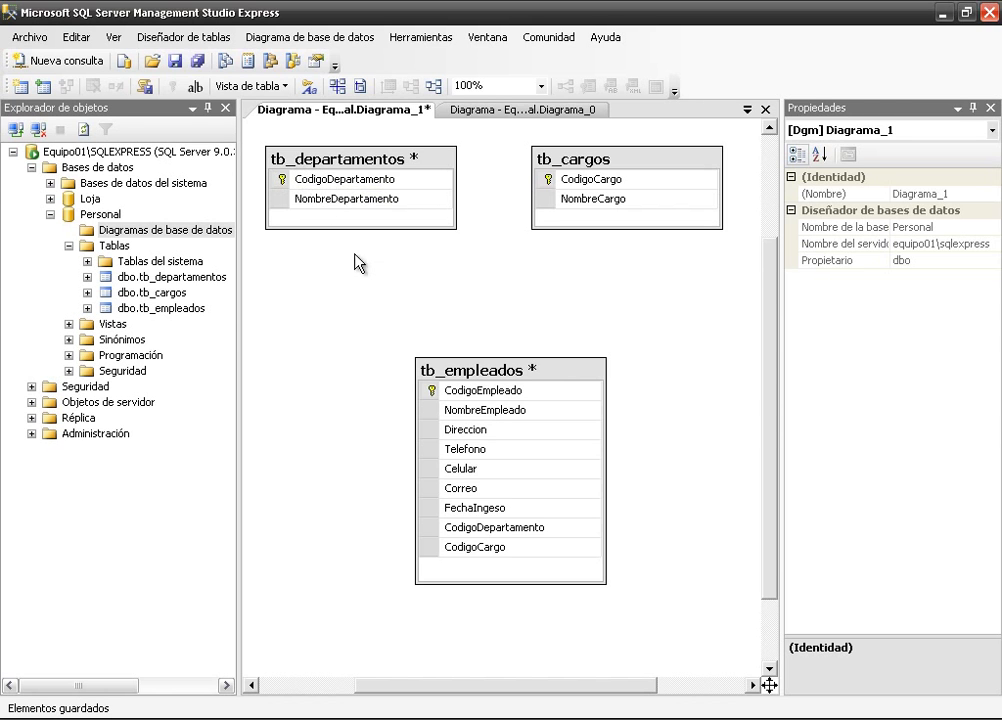
pyautogui.click(279, 183)
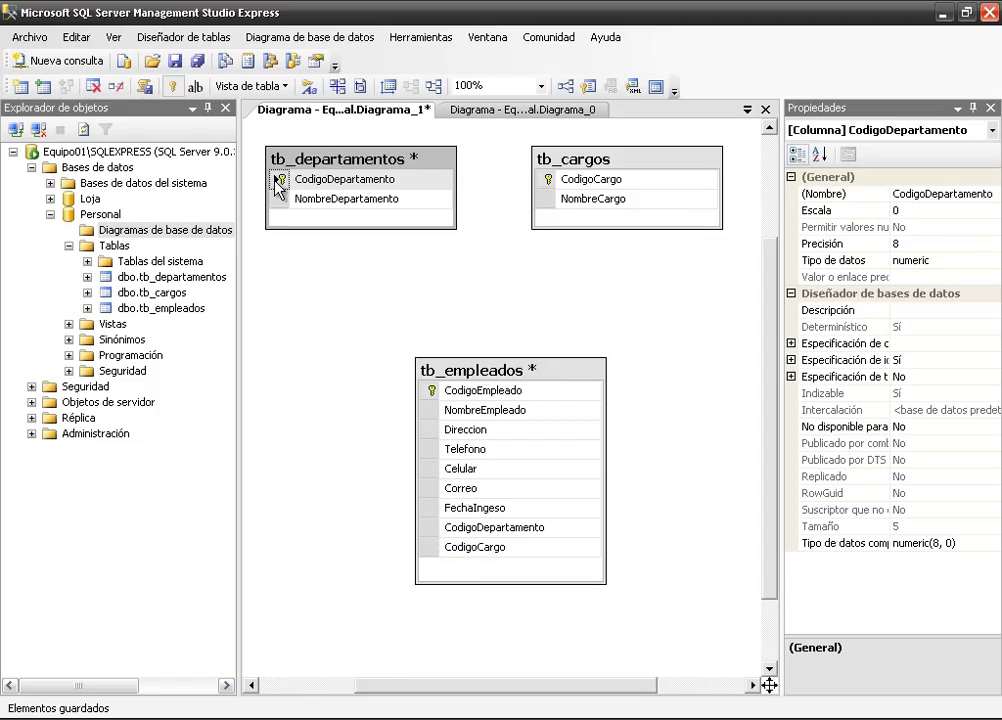
pyautogui.moveTo(278, 185); pyautogui.dragTo(432, 532)
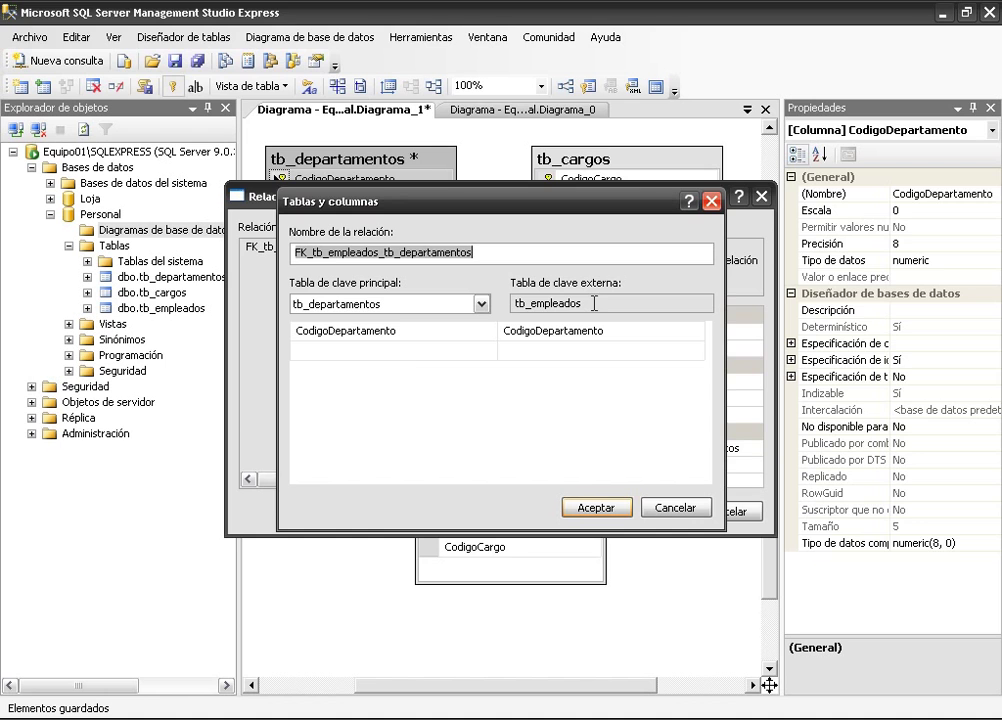
pyautogui.click(596, 508)
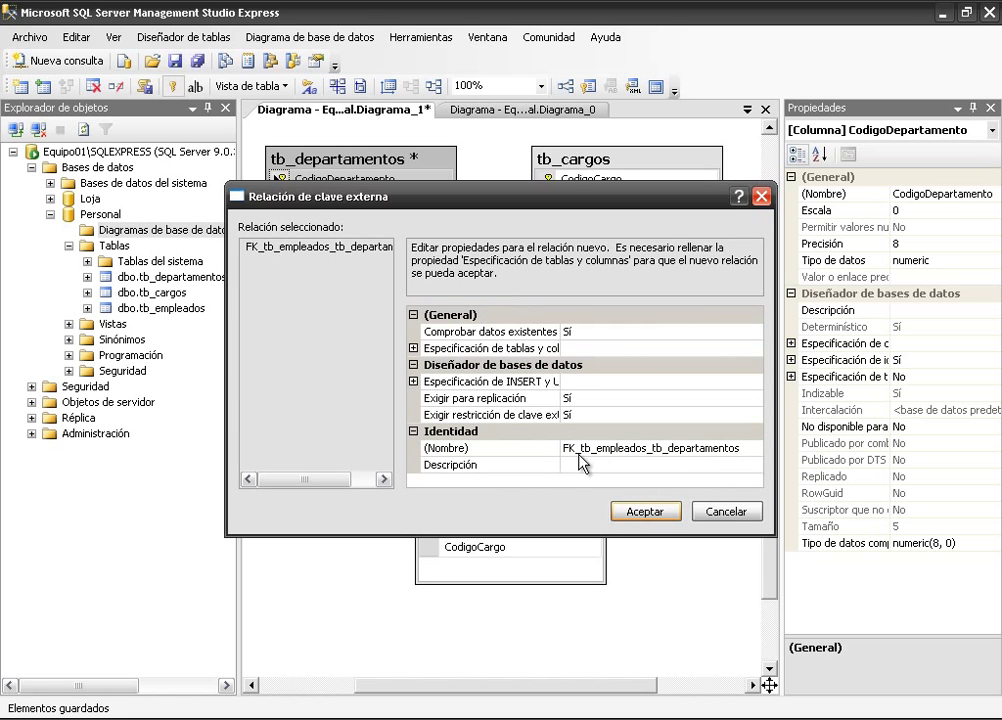
pyautogui.click(645, 512)
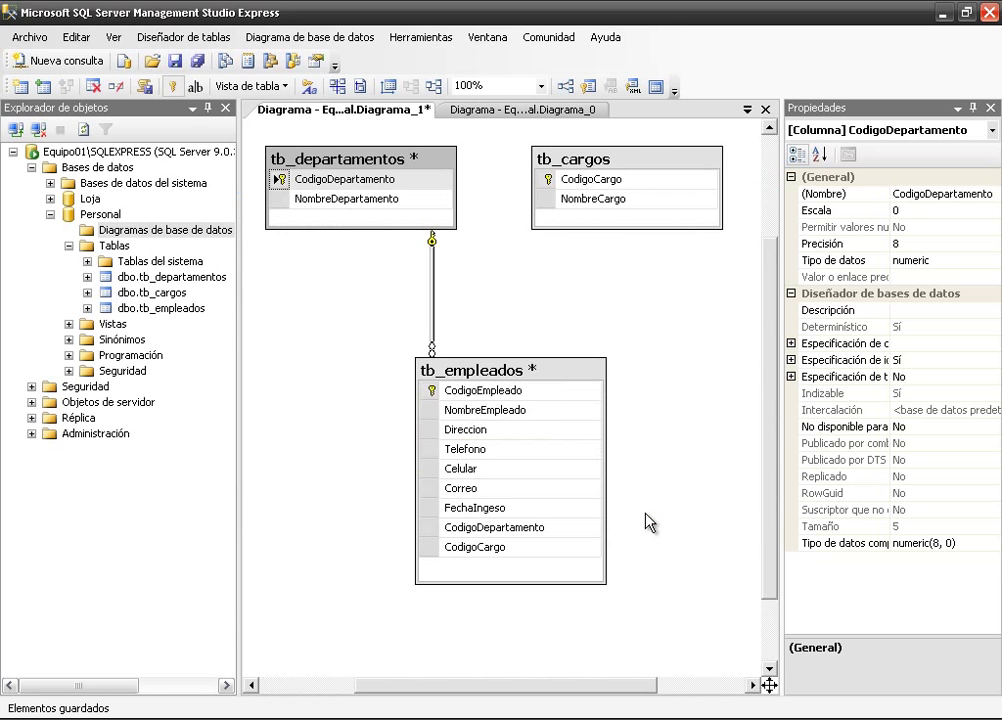
# - Create a foreign key relationship from CodigoCargo in tb_cargos to CodigoCargo in tb_empleados, accepting the proposed settings
pyautogui.click(543, 180)
pyautogui.moveTo(545, 180); pyautogui.dragTo(428, 540)
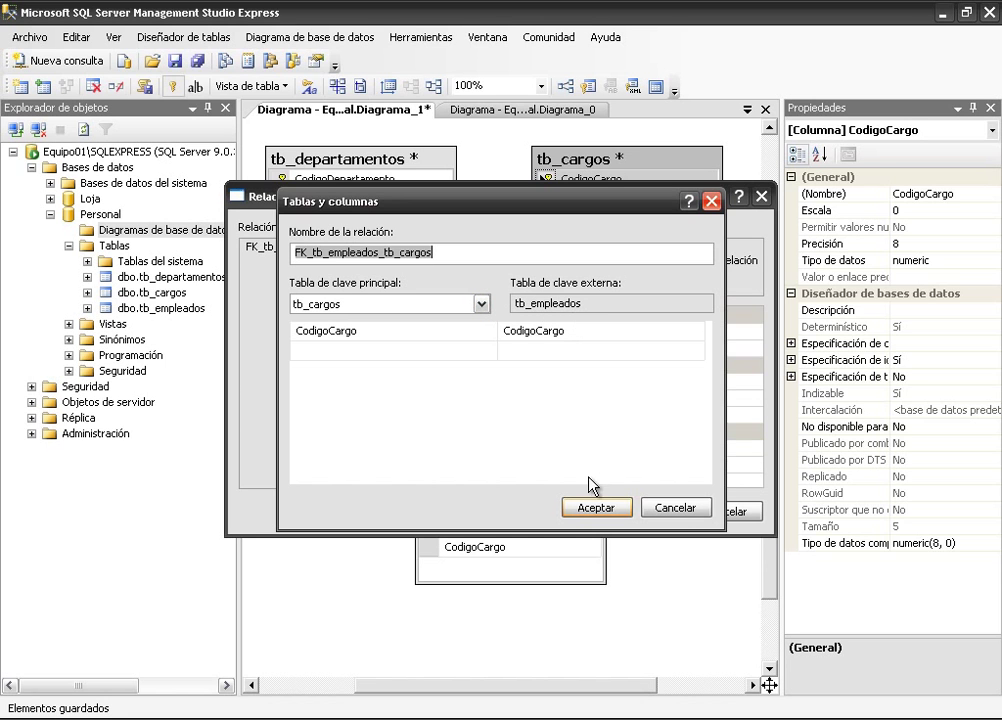
pyautogui.click(596, 510)
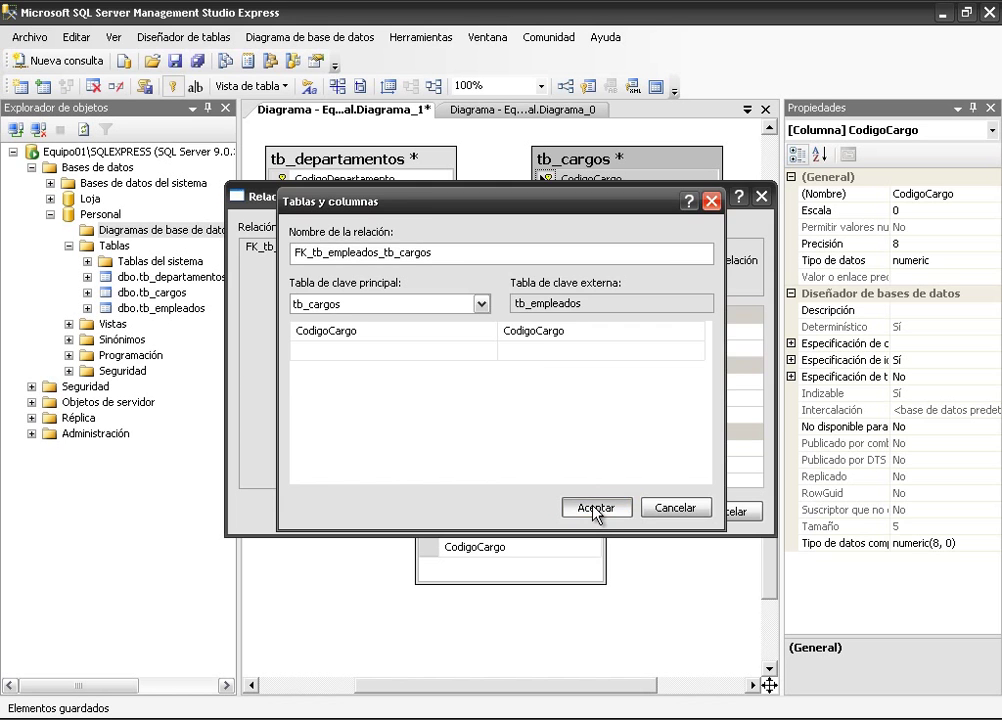
pyautogui.click(638, 513)
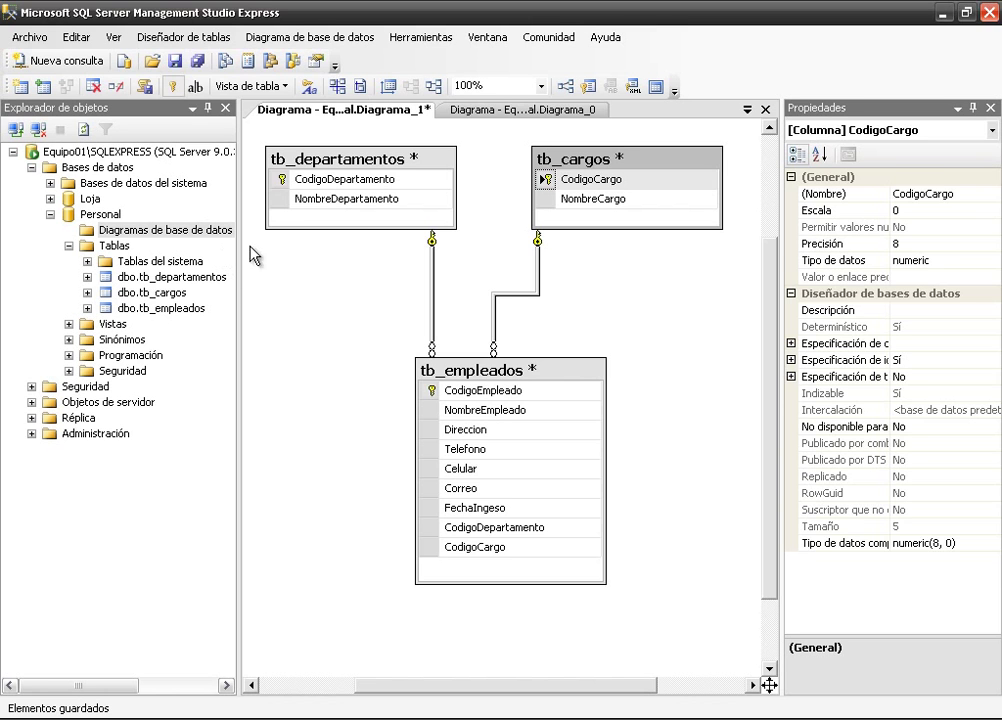
# - Save the diagram as Diagrama_Personal and accept saving the three affected tables to the database
pyautogui.click(176, 63)
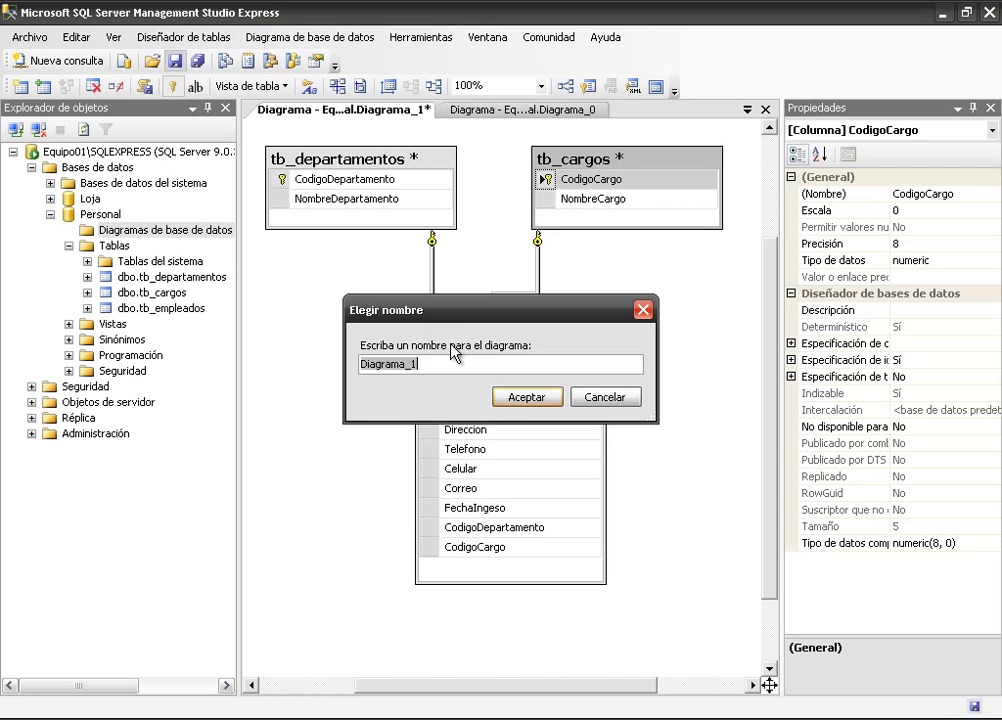
pyautogui.press('BackSpace')
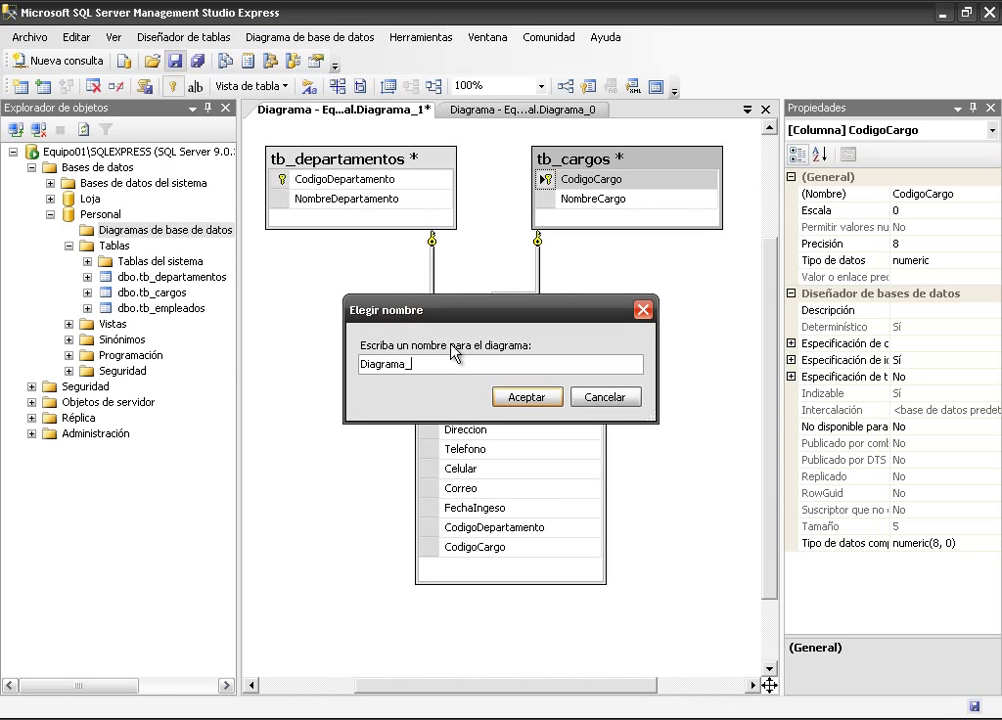
pyautogui.write('E')
pyautogui.press('BackSpace')
pyautogui.write('Personal')
pyautogui.click(530, 397)
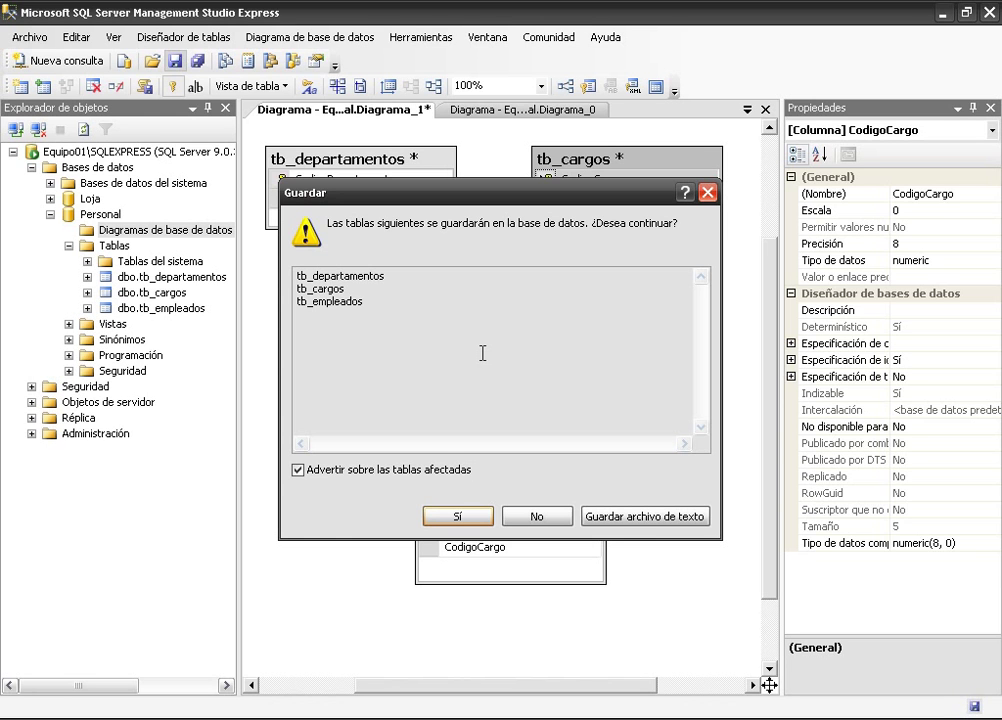
pyautogui.click(461, 515)
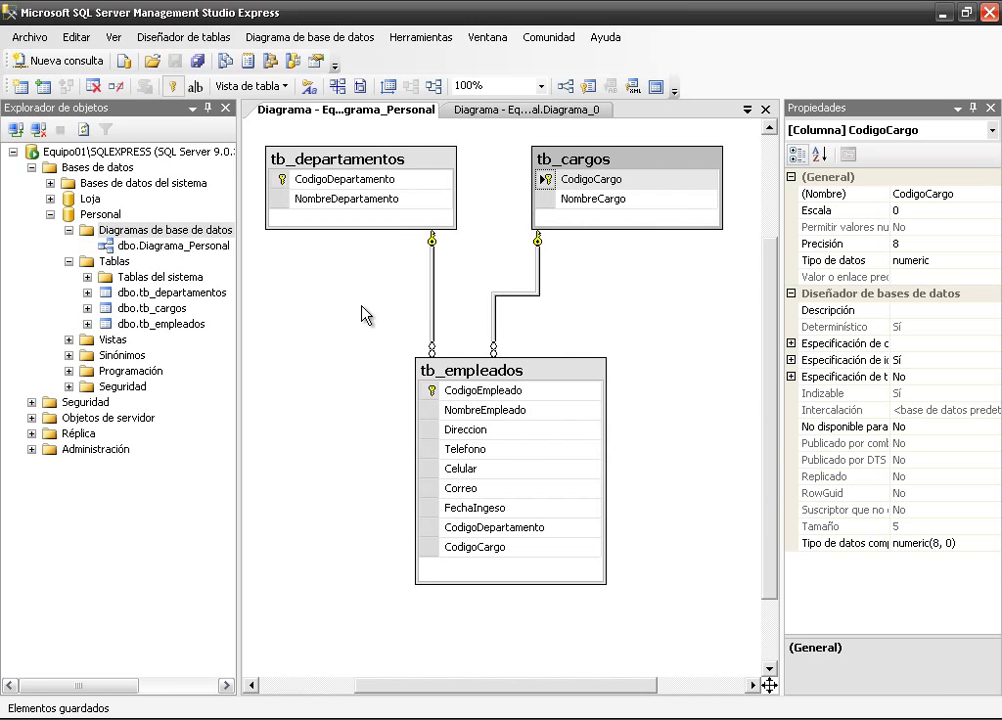
pyautogui.click(178, 246)
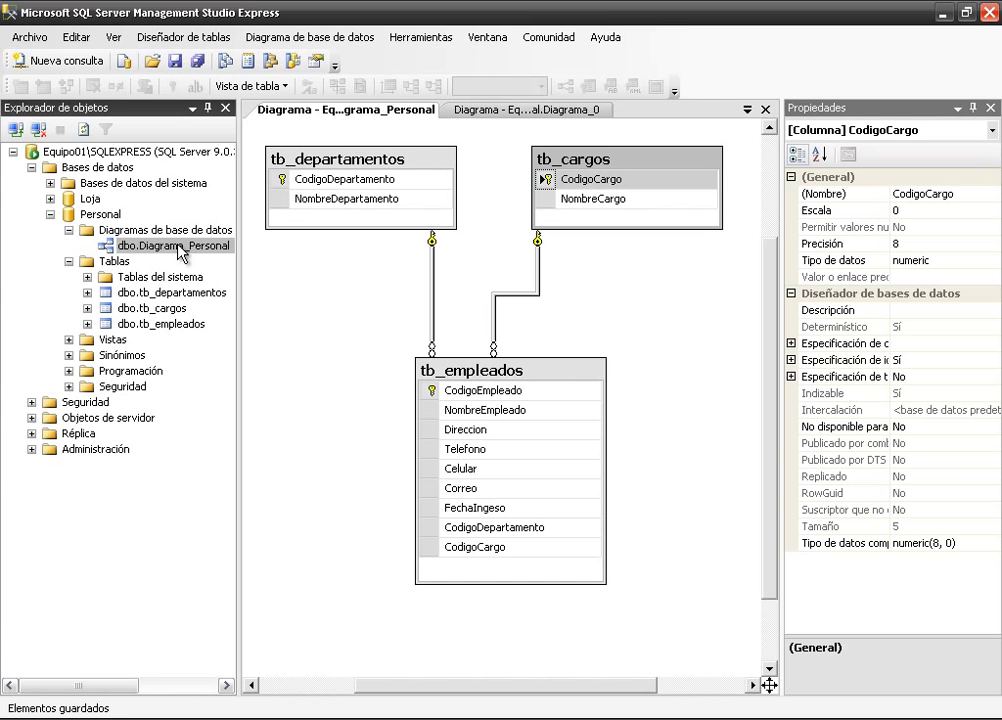
pyautogui.click(604, 324)
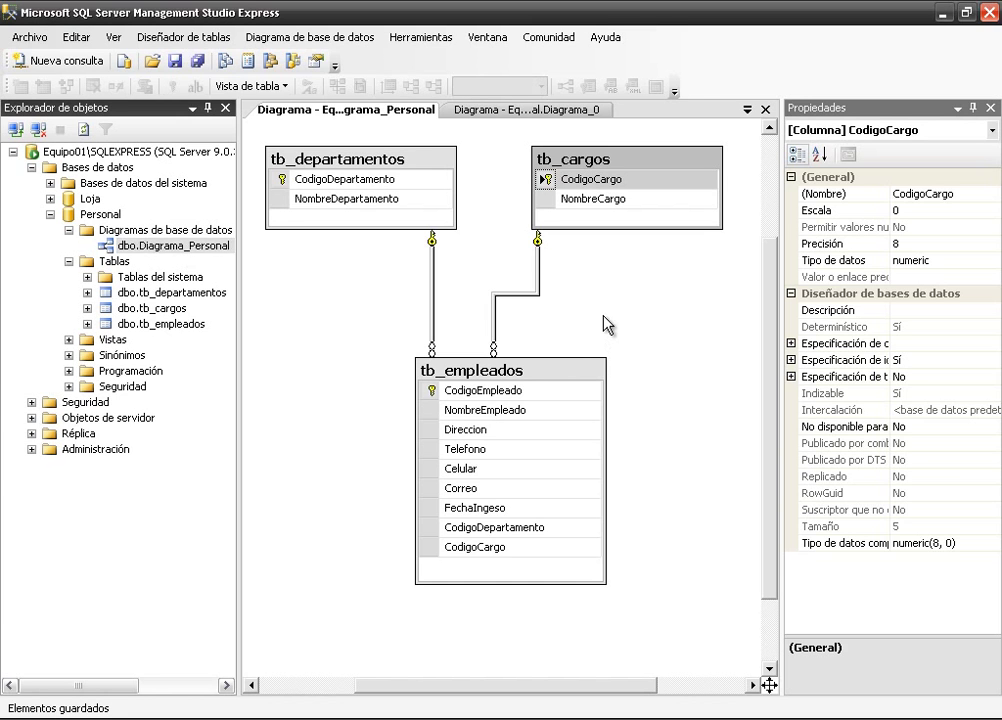
pyautogui.click(571, 243)
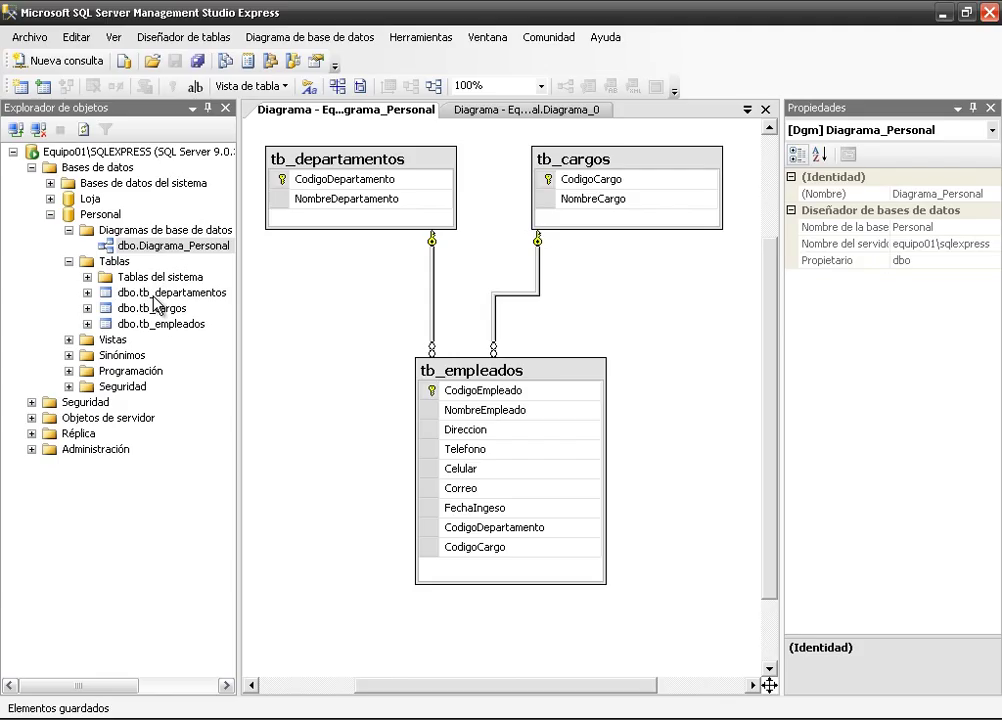
# - Start a new stored procedure in the Personal database and look over its CREATE PROCEDURE template
pyautogui.click(68, 371)
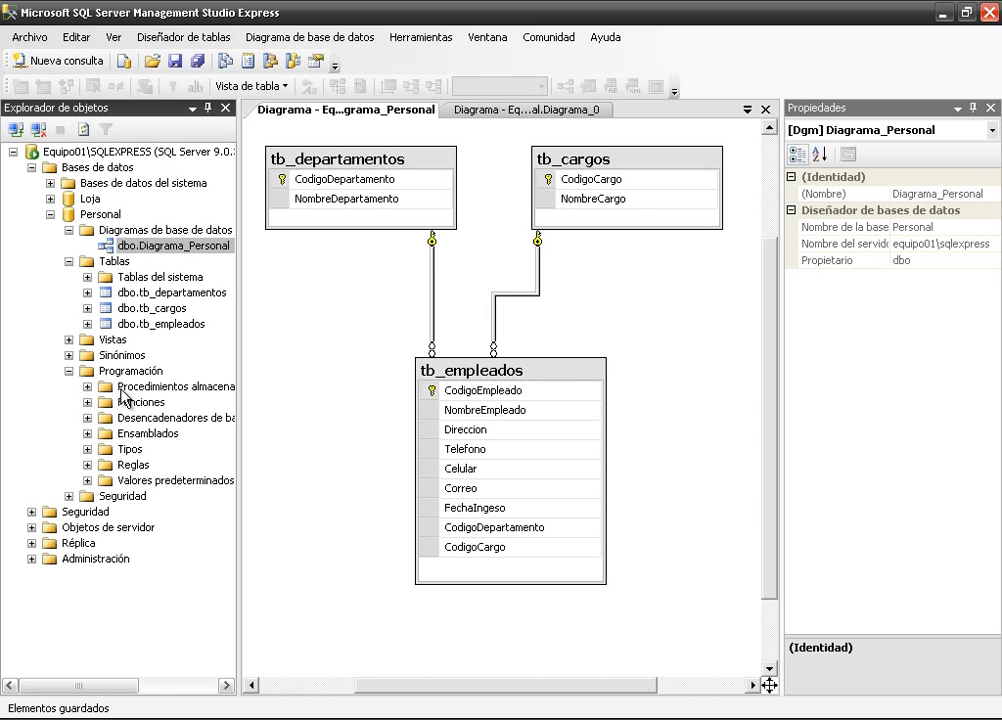
pyautogui.click(122, 391)
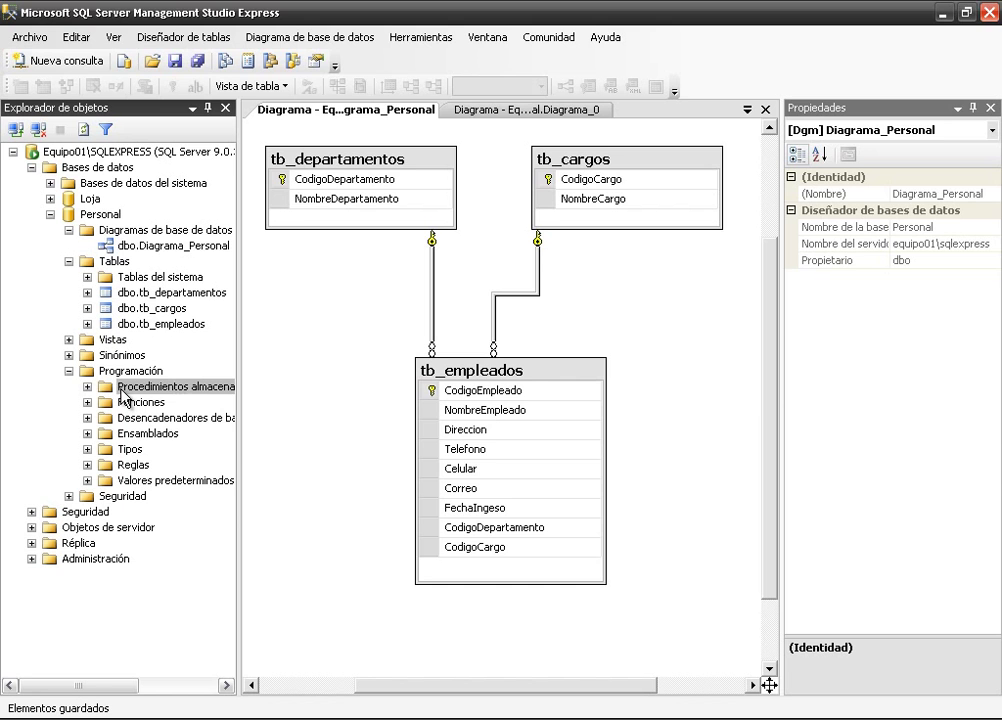
pyautogui.rightClick(121, 390)
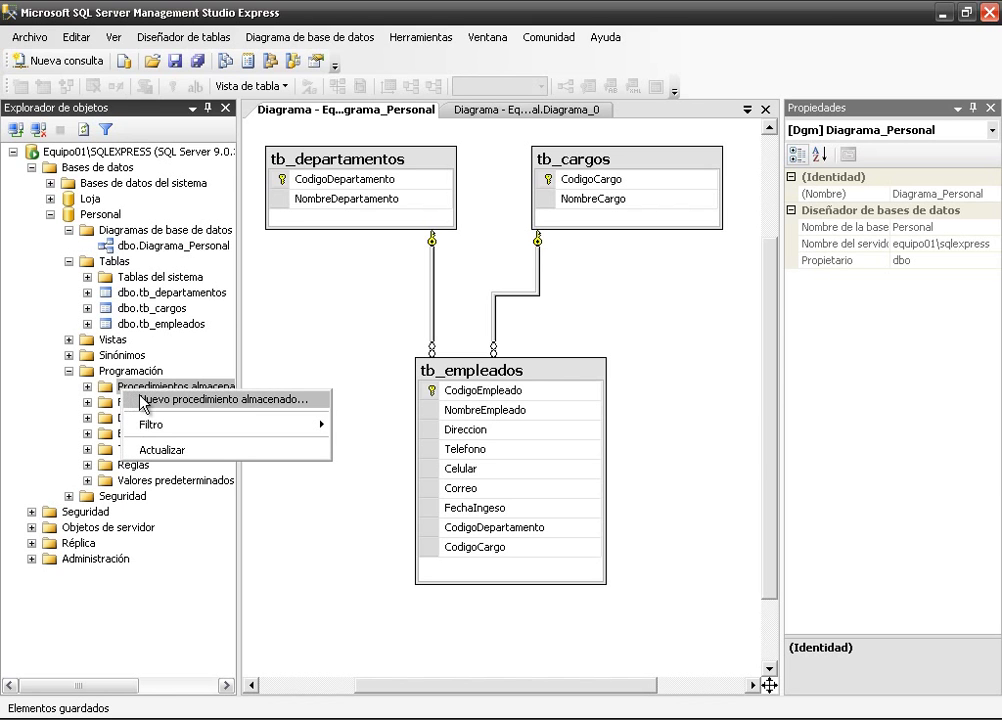
pyautogui.click(139, 396)
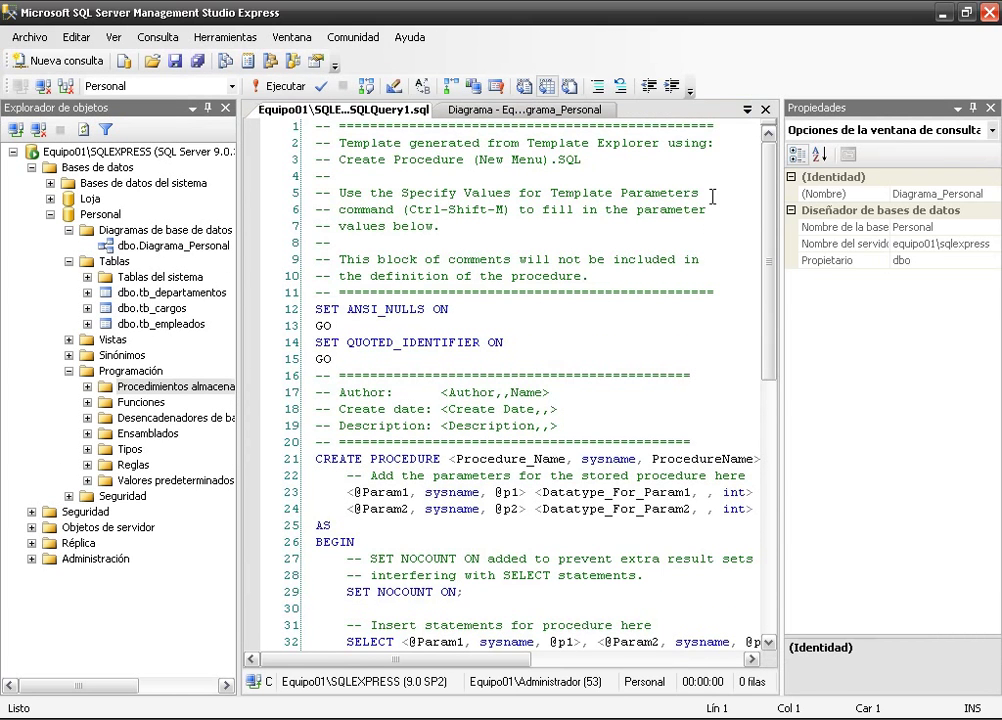
pyautogui.scroll(-4, 768, 218)
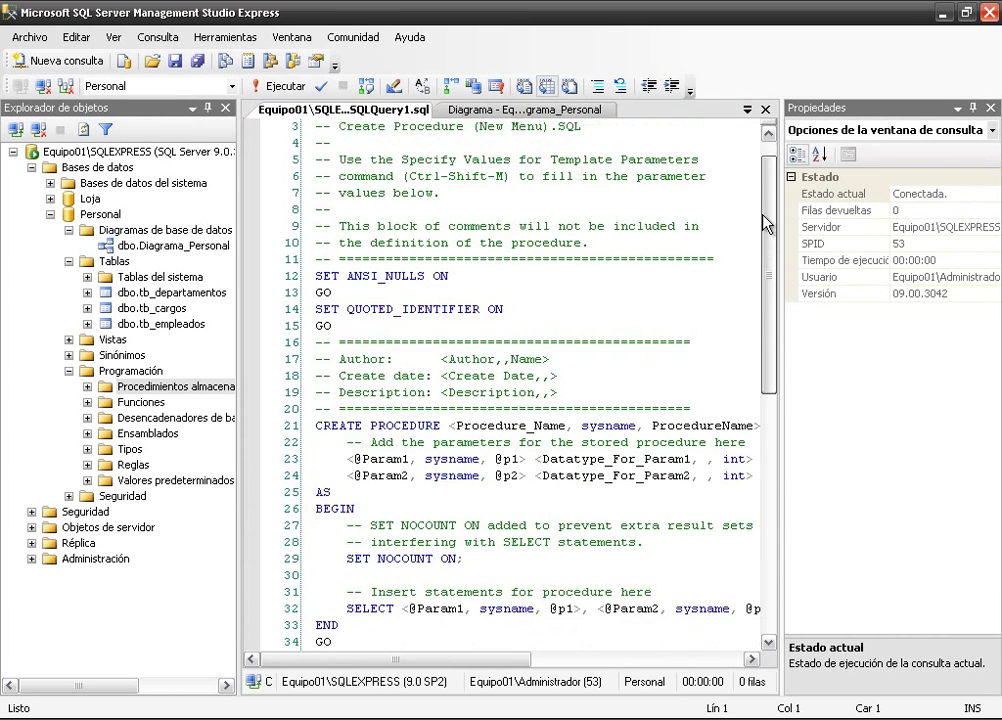
pyautogui.scroll(-1, 752, 290)
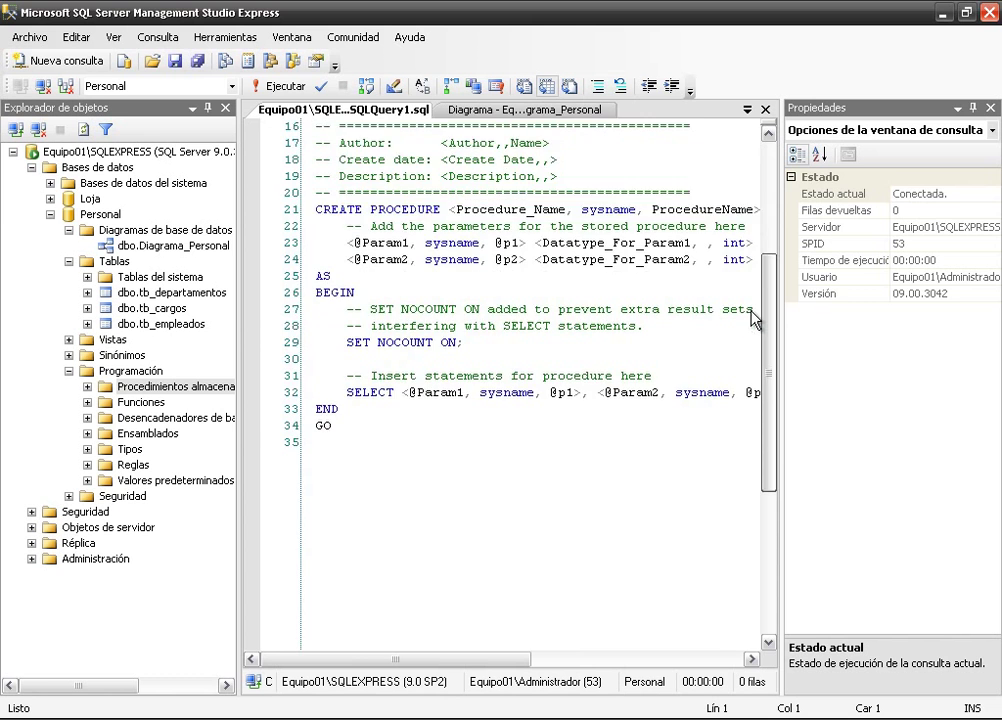
pyautogui.scroll(3, 752, 300)
pyautogui.scroll(2, 752, 235)
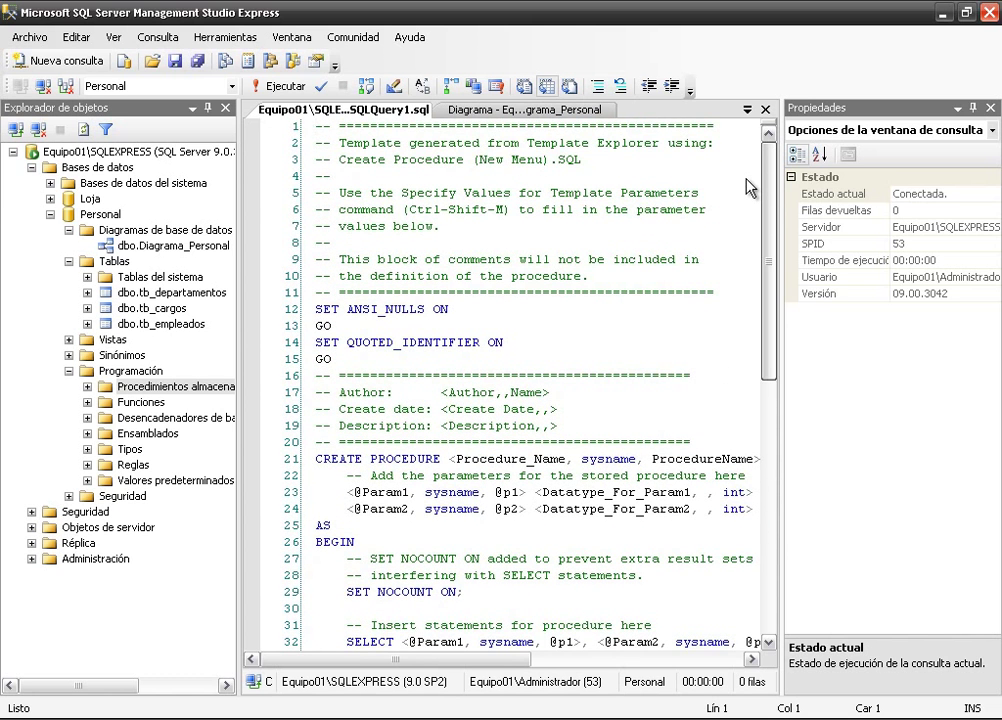
pyautogui.scroll(-1, 745, 210)
pyautogui.scroll(1, 742, 205)
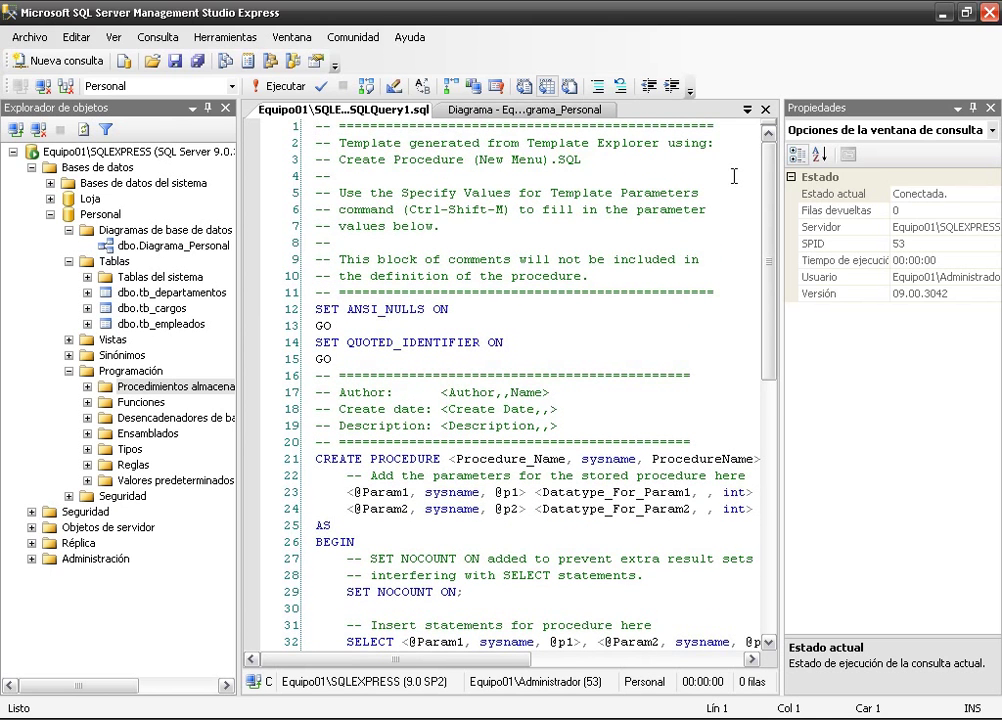
# - Replace the Author placeholder in the procedure's header comment with the author's full name, including the accented í
pyautogui.press('Down')
pyautogui.press('Down')
pyautogui.press('Down')
pyautogui.press('Down')
pyautogui.press('Down')
pyautogui.press('Down')
pyautogui.press('Down')
pyautogui.press('Down')
pyautogui.press('Down')
pyautogui.press('Down')
pyautogui.press('Down')
pyautogui.press('Down')
pyautogui.press('Down')
pyautogui.press('Down')
pyautogui.press('Down')
pyautogui.press('Right')
pyautogui.press('Right')
pyautogui.press('Right')
pyautogui.press('Down')
pyautogui.press('Right')
pyautogui.press('Right')
pyautogui.press('Right')
pyautogui.press('Right')
pyautogui.press('Right')
pyautogui.press('Right')
pyautogui.press('Right')
pyautogui.press('Right')
pyautogui.press('Right')
pyautogui.press('Right')
pyautogui.press('Right')
pyautogui.press('Left')
pyautogui.hotkey('shift', 'Right')
pyautogui.hotkey('shift', 'Right')
pyautogui.hotkey('shift', 'Right')
pyautogui.hotkey('shift', 'Right')
pyautogui.hotkey('shift', 'Right')
pyautogui.hotkey('shift', 'Right')
pyautogui.hotkey('shift', 'Right')
pyautogui.hotkey('shift', 'Right')
pyautogui.hotkey('shift', 'Right')
pyautogui.hotkey('shift', 'Right')
pyautogui.hotkey('shift', 'Right')
pyautogui.hotkey('shift', 'Right')
pyautogui.hotkey('shift', 'Right')
pyautogui.press('Delete')
pyautogui.write('Javier ')
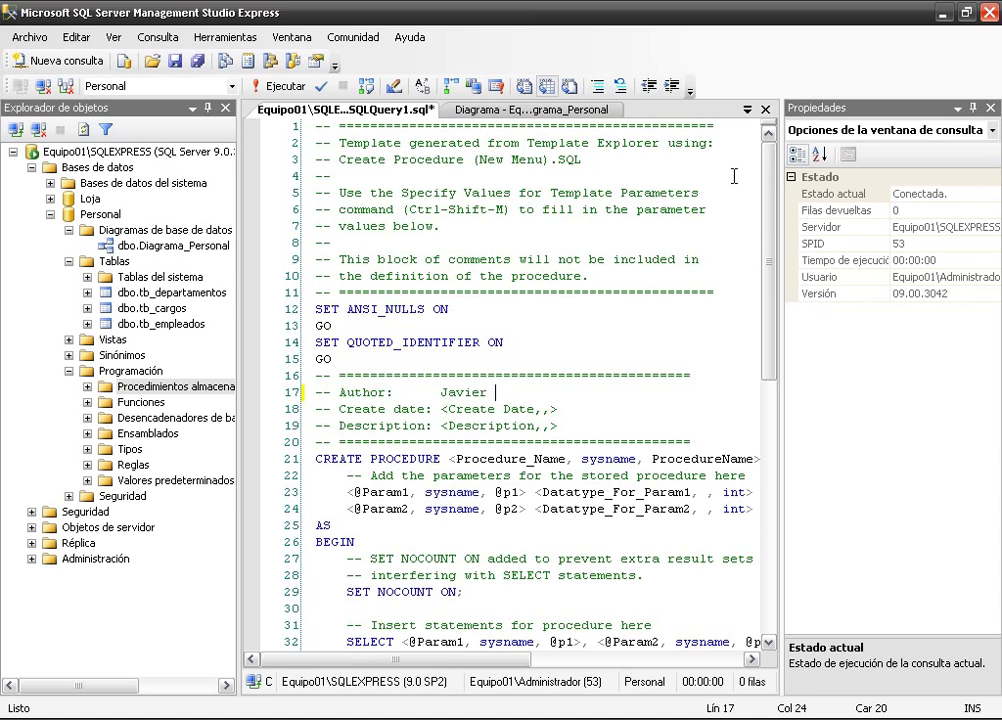
pyautogui.write('Martinez')
pyautogui.press('Left')
pyautogui.press('Left')
pyautogui.press('Left')
pyautogui.press('Left')
pyautogui.press('Delete')
pyautogui.write('í')
# - Replace the Create Date placeholder in the header comment with 05/11/2012
pyautogui.press('Down')
pyautogui.press('Left')
pyautogui.press('Left')
pyautogui.press('Left')
pyautogui.press('Left')
pyautogui.press('Left')
pyautogui.press('Left')
pyautogui.press('Left')
pyautogui.press('Left')
pyautogui.press('Left')
pyautogui.press('Left')
pyautogui.press('Left')
pyautogui.press('Left')
pyautogui.hotkey('shift', 'Right')
pyautogui.hotkey('shift', 'Right')
pyautogui.hotkey('shift', 'Right')
pyautogui.hotkey('shift', 'Right')
pyautogui.hotkey('shift', 'Right')
pyautogui.hotkey('shift', 'Right')
pyautogui.hotkey('shift', 'Right')
pyautogui.hotkey('shift', 'Right')
pyautogui.hotkey('shift', 'Right')
pyautogui.hotkey('shift', 'Right')
pyautogui.hotkey('shift', 'Right')
pyautogui.hotkey('shift', 'Right')
pyautogui.hotkey('shift', 'Right')
pyautogui.hotkey('shift', 'Right')
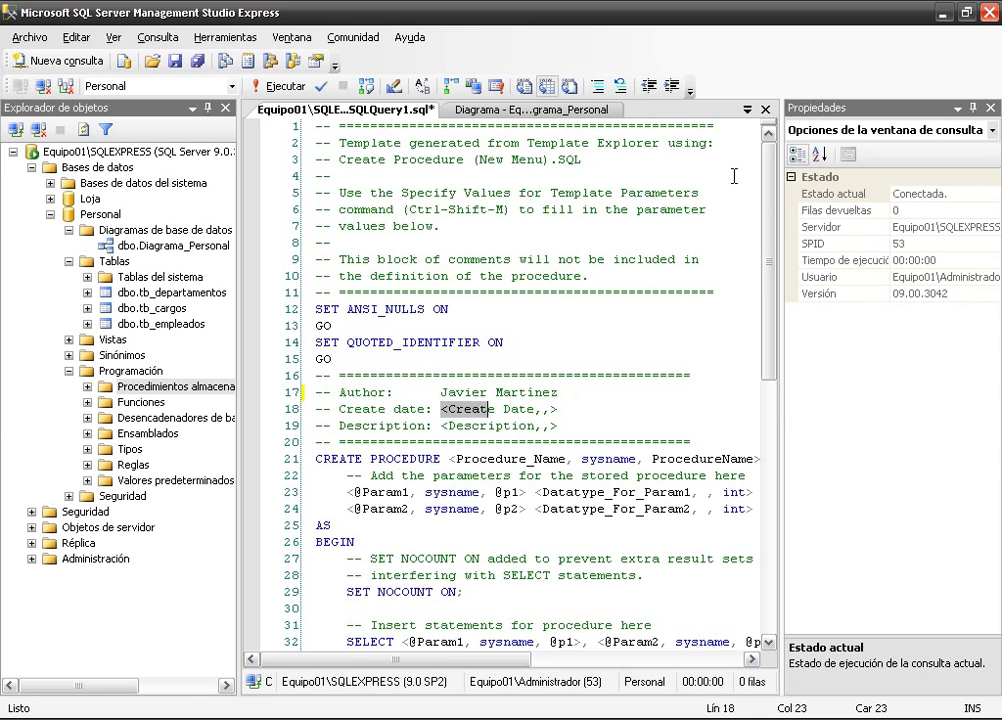
pyautogui.hotkey('shift', 'Right')
pyautogui.press('Delete')
pyautogui.write('05/11/2012')
# - Replace the Description placeholder in the header comment with "Insert - Departamentos."
pyautogui.press('Down')
pyautogui.press('Left')
pyautogui.press('Left')
pyautogui.press('Left')
pyautogui.press('Left')
pyautogui.press('Left')
pyautogui.press('Left')
pyautogui.press('Left')
pyautogui.press('Left')
pyautogui.press('Left')
pyautogui.press('Left')
pyautogui.press('Right')
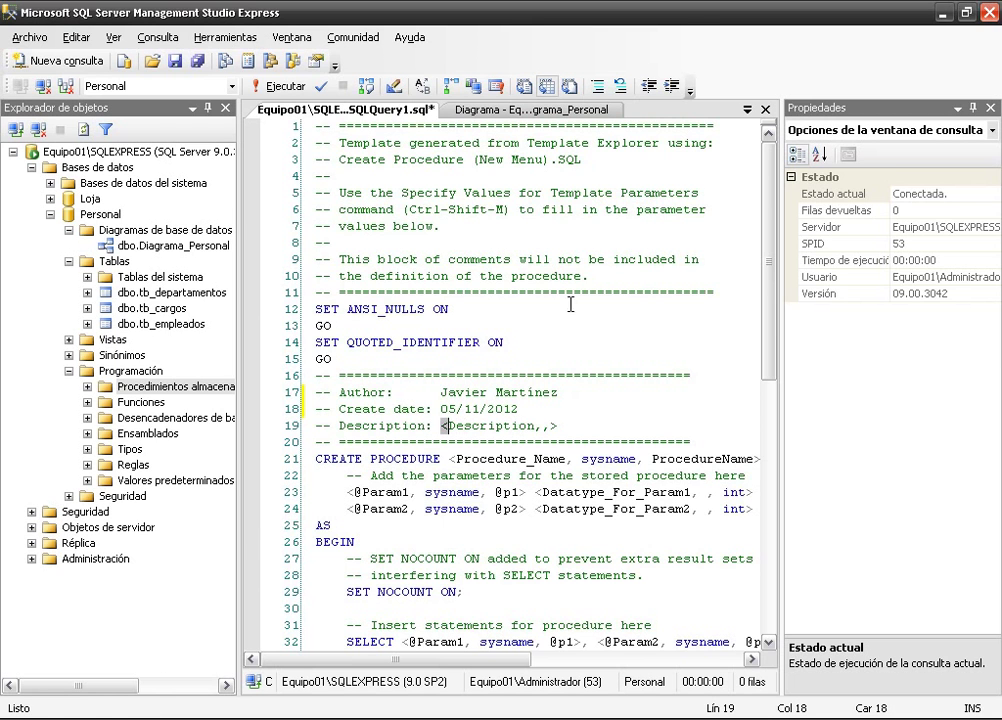
pyautogui.press('Left')
pyautogui.hotkey('shift', 'Right')
pyautogui.hotkey('shift', 'Right')
pyautogui.hotkey('shift', 'Right')
pyautogui.hotkey('shift', 'Right')
pyautogui.hotkey('shift', 'Right')
pyautogui.hotkey('shift', 'Right')
pyautogui.hotkey('shift', 'Right')
pyautogui.hotkey('shift', 'Right')
pyautogui.hotkey('shift', 'Right')
pyautogui.hotkey('shift', 'Right')
pyautogui.hotkey('shift', 'Right')
pyautogui.hotkey('shift', 'Right')
pyautogui.hotkey('shift', 'Right')
pyautogui.hotkey('shift', 'Right')
pyautogui.hotkey('shift', 'Right')
pyautogui.press('Delete')
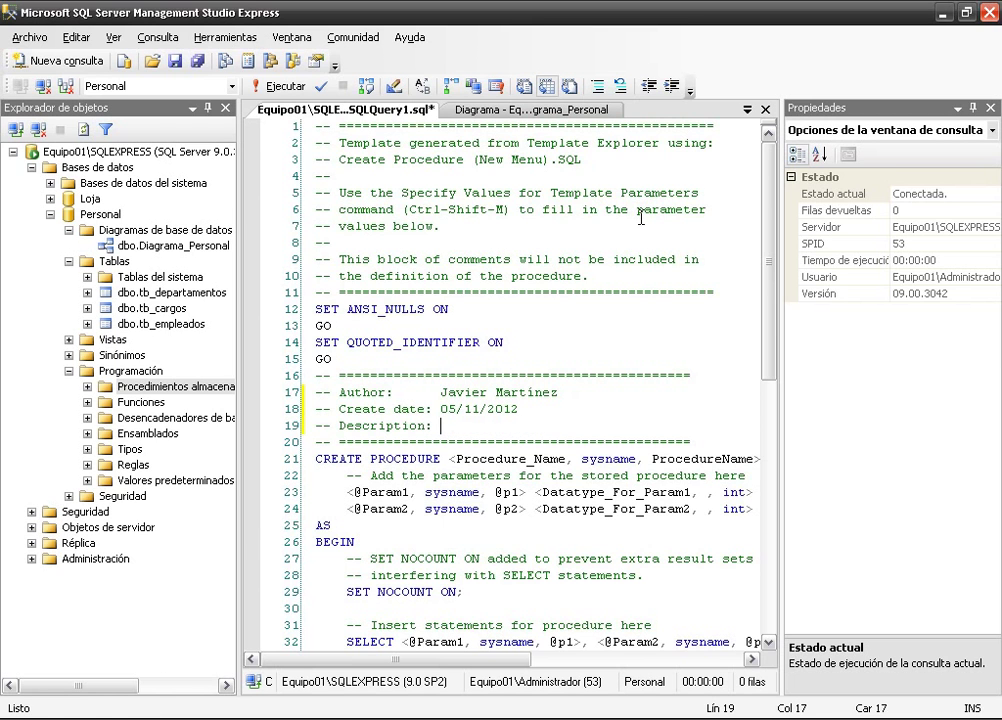
pyautogui.write('Insert -')
pyautogui.write('De')
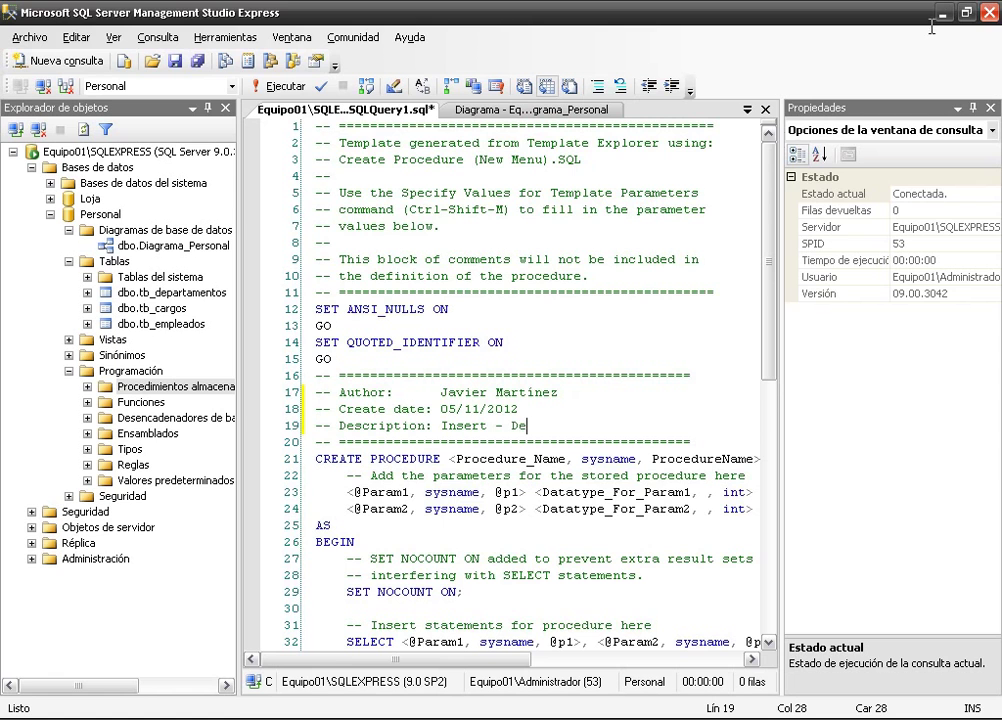
pyautogui.write('partamentos.')
# - Replace the whole procedure name placeholder on the CREATE PROCEDURE line with a name starting with sp_tb
pyautogui.press('Down')
pyautogui.press('Down')
pyautogui.press('Left')
pyautogui.press('Left')
pyautogui.press('Left')
pyautogui.press('Left')
pyautogui.press('Left')
pyautogui.press('Left')
pyautogui.press('Left')
pyautogui.press('Left')
pyautogui.press('Left')
pyautogui.press('Left')
pyautogui.press('Left')
pyautogui.press('Left')
pyautogui.press('Left')
pyautogui.press('Left')
pyautogui.press('Left')
pyautogui.press('Left')
pyautogui.press('Left')
pyautogui.press('Left')
pyautogui.press('Left')
pyautogui.press('Left')
pyautogui.press('Left')
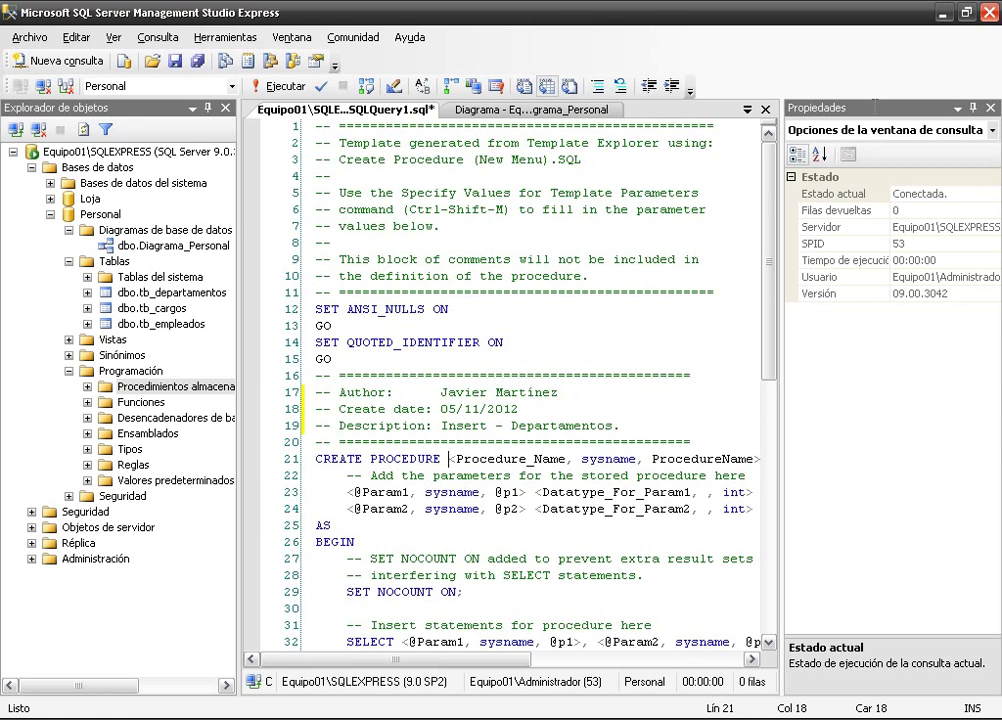
pyautogui.press('Right')
pyautogui.press('Right')
pyautogui.press('Left')
pyautogui.press('Left')
pyautogui.press('Delete')
pyautogui.press('Delete')
pyautogui.press('Delete')
pyautogui.press('Delete')
pyautogui.press('Delete')
pyautogui.press('Delete')
pyautogui.press('Delete')
pyautogui.press('Delete')
pyautogui.press('Delete')
pyautogui.press('Delete')
pyautogui.press('Delete')
pyautogui.press('Delete')
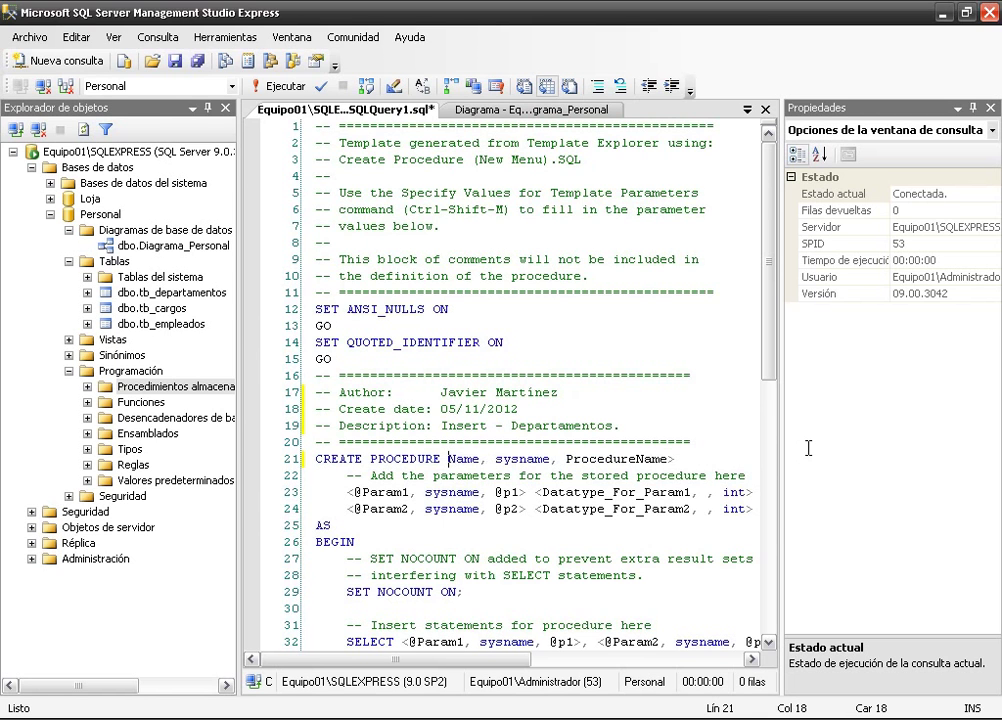
pyautogui.press('Delete')
pyautogui.press('Delete')
pyautogui.press('Delete')
pyautogui.press('Delete')
pyautogui.press('Delete')
pyautogui.press('Delete')
pyautogui.press('Delete')
pyautogui.press('Delete')
pyautogui.press('Delete')
pyautogui.press('Delete')
pyautogui.press('Delete')
pyautogui.press('Delete')
pyautogui.press('Delete')
pyautogui.press('Delete')
pyautogui.press('Delete')
pyautogui.press('Delete')
pyautogui.press('Delete')
pyautogui.press('Delete')
pyautogui.press('Delete')
pyautogui.press('Delete')
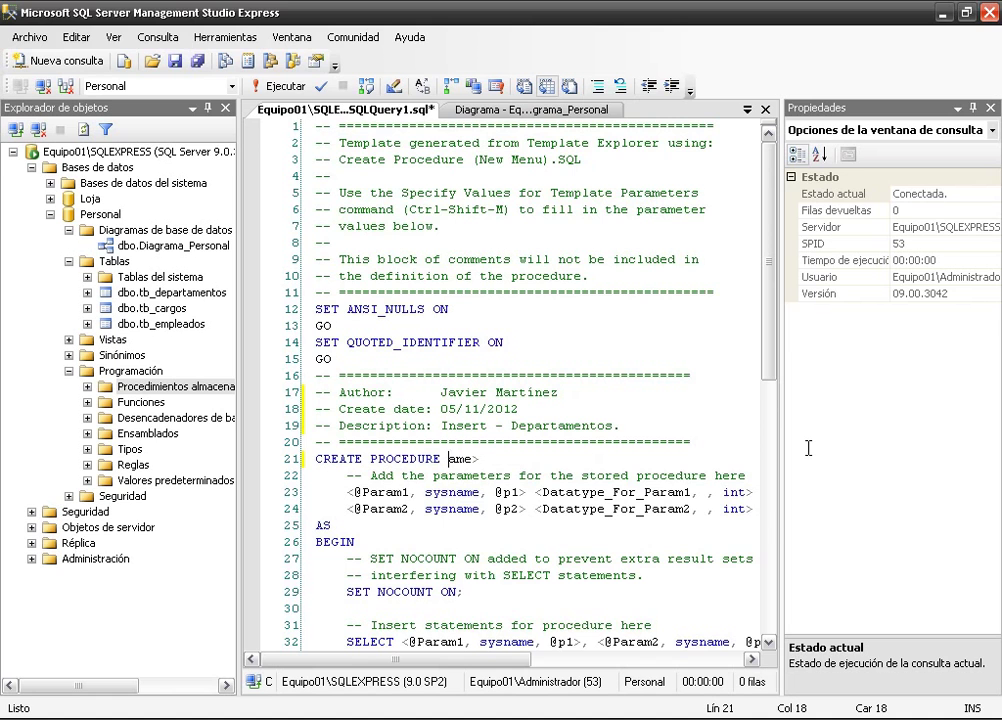
pyautogui.press('Delete')
pyautogui.write('sp_tb')
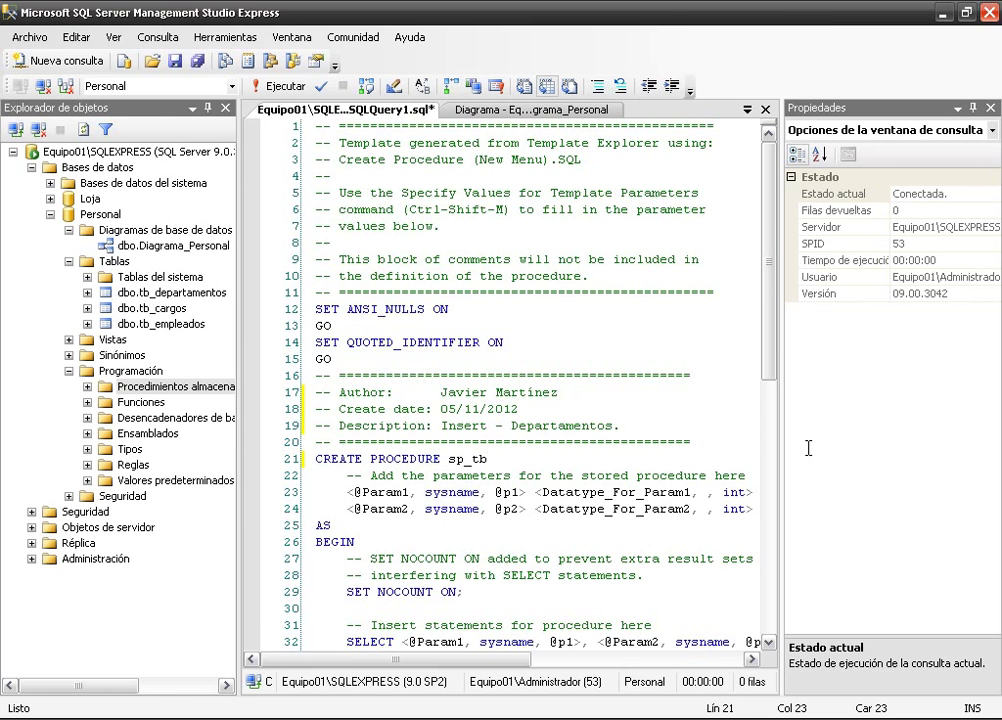